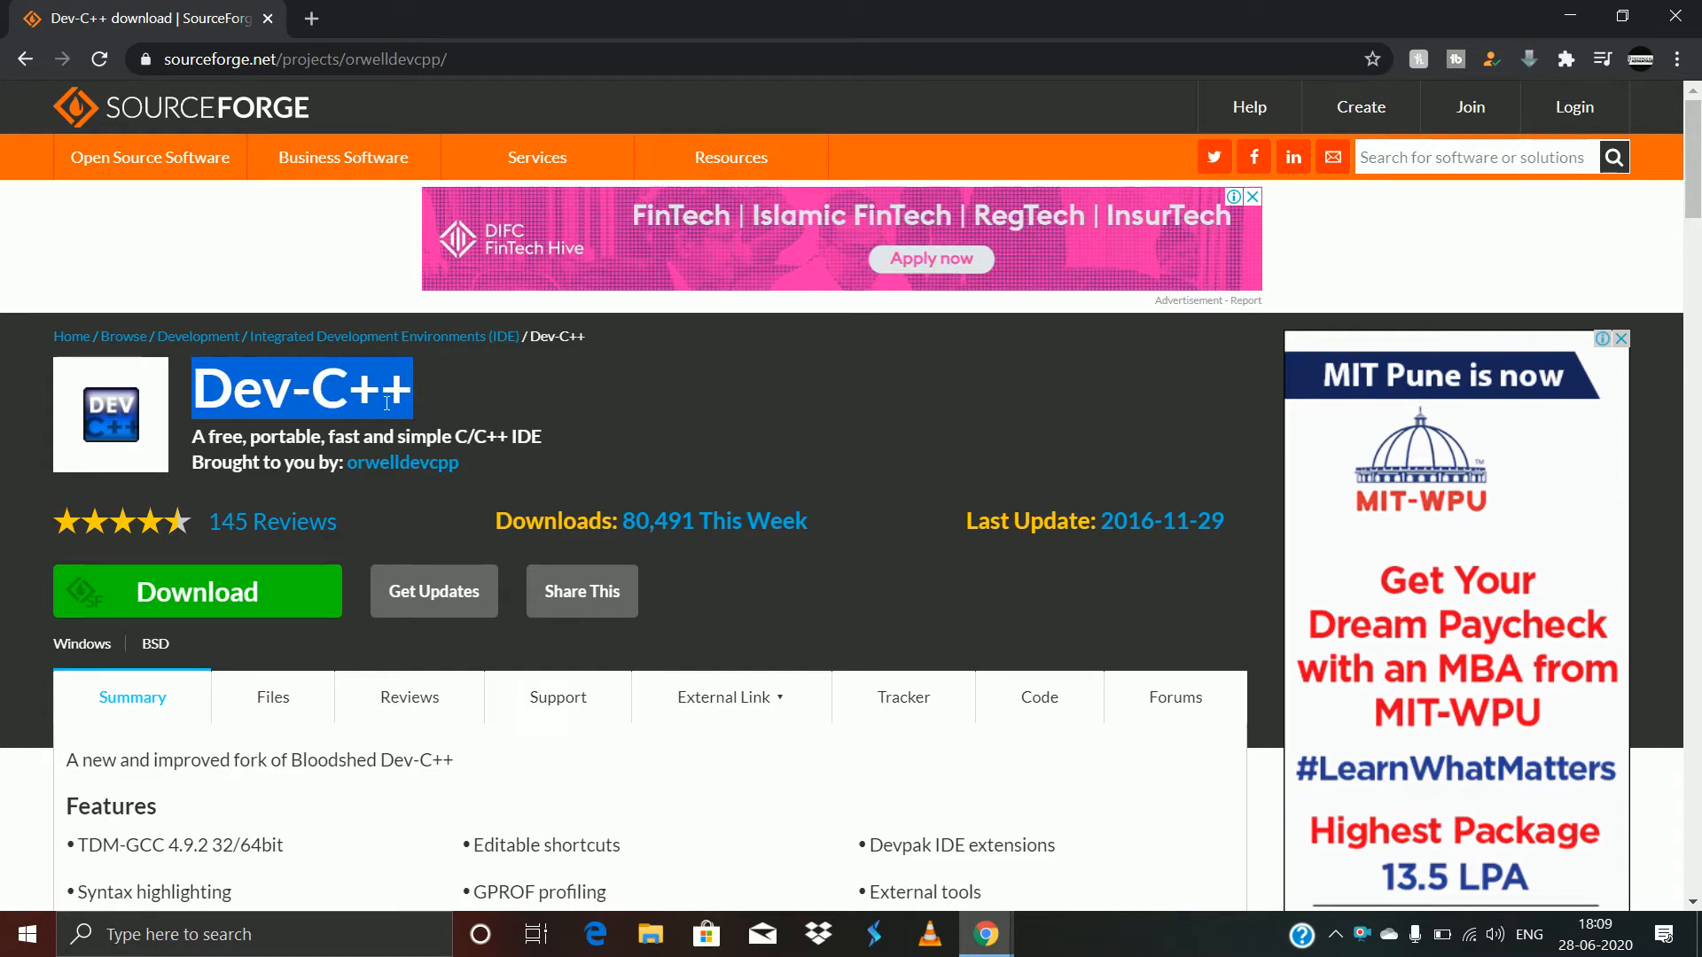
- From Chrome's downloads, reveal Dev-Cpp 5.11 TDM-GCC 4.9.2 Setup.exe in its Software (H:) folder
click(386, 403)
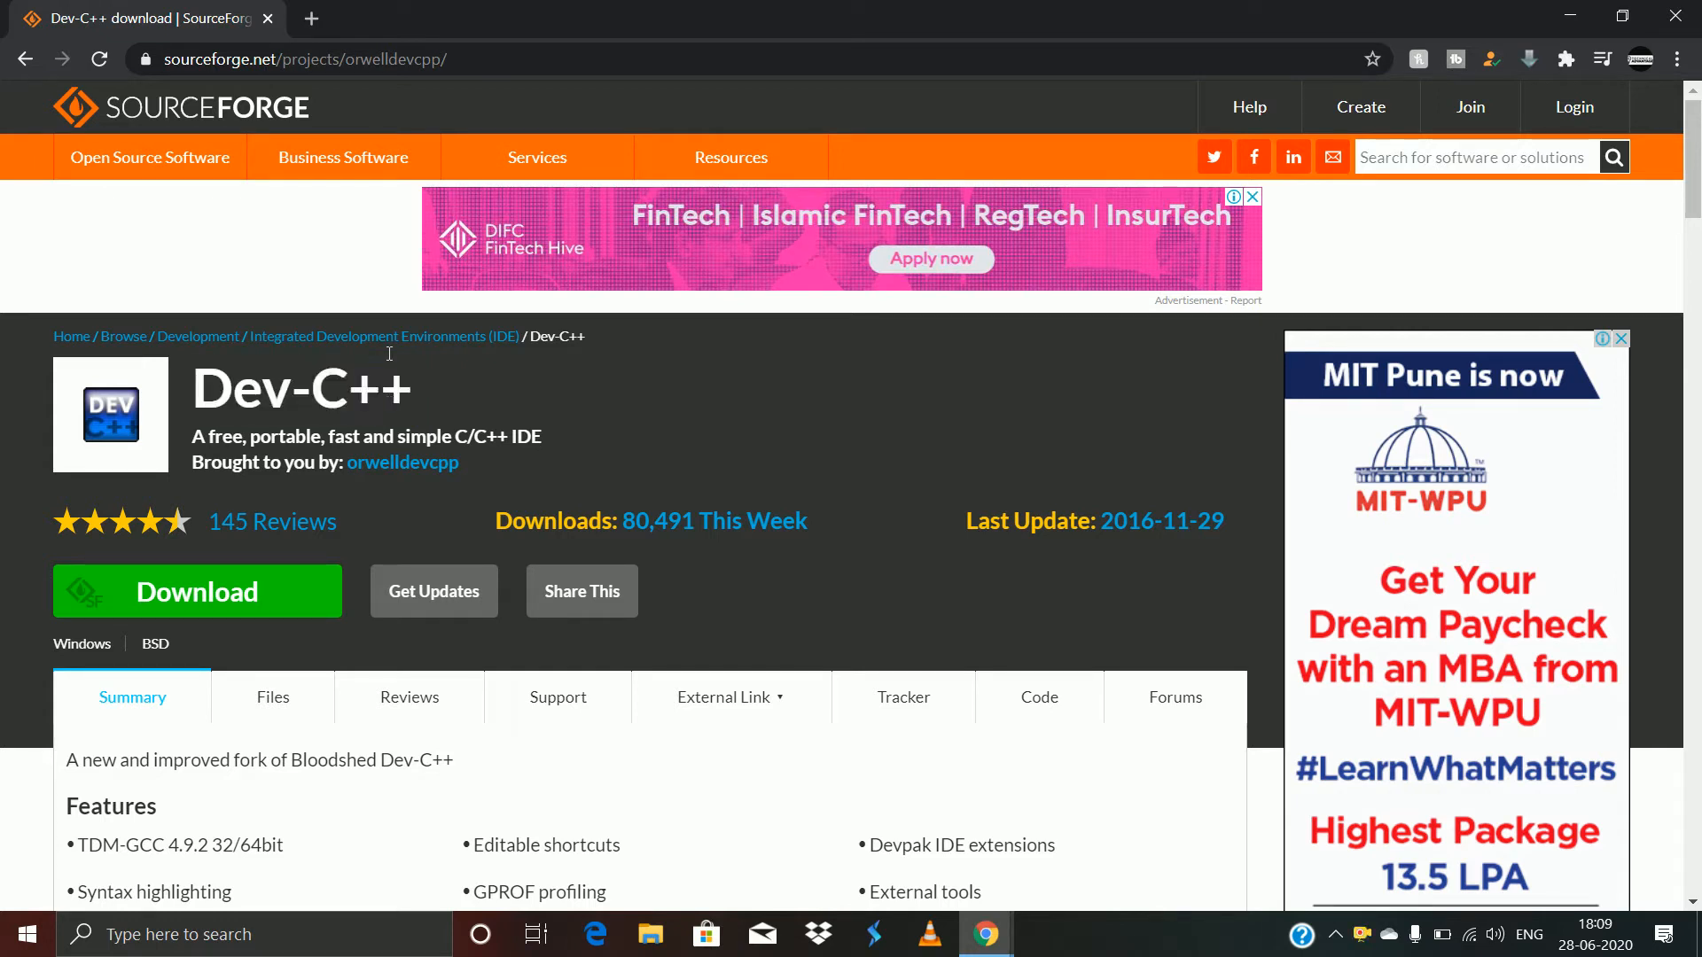
click(395, 69)
click(396, 69)
mouse_move(464, 440)
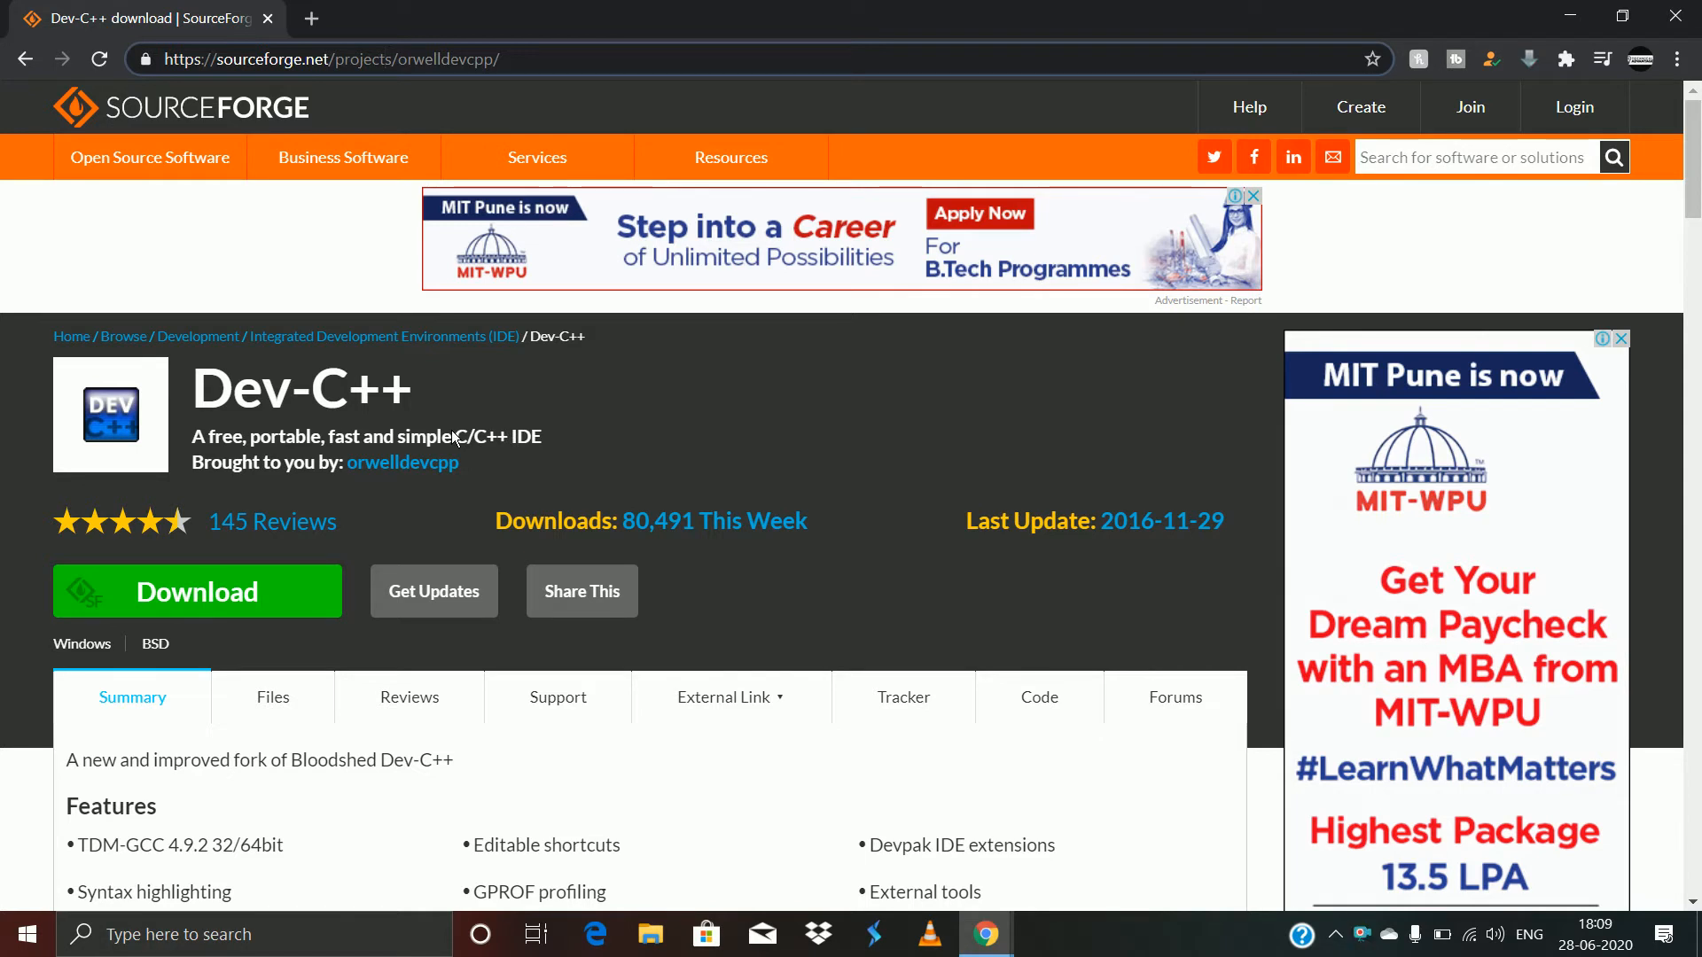
key(ctrl+j)
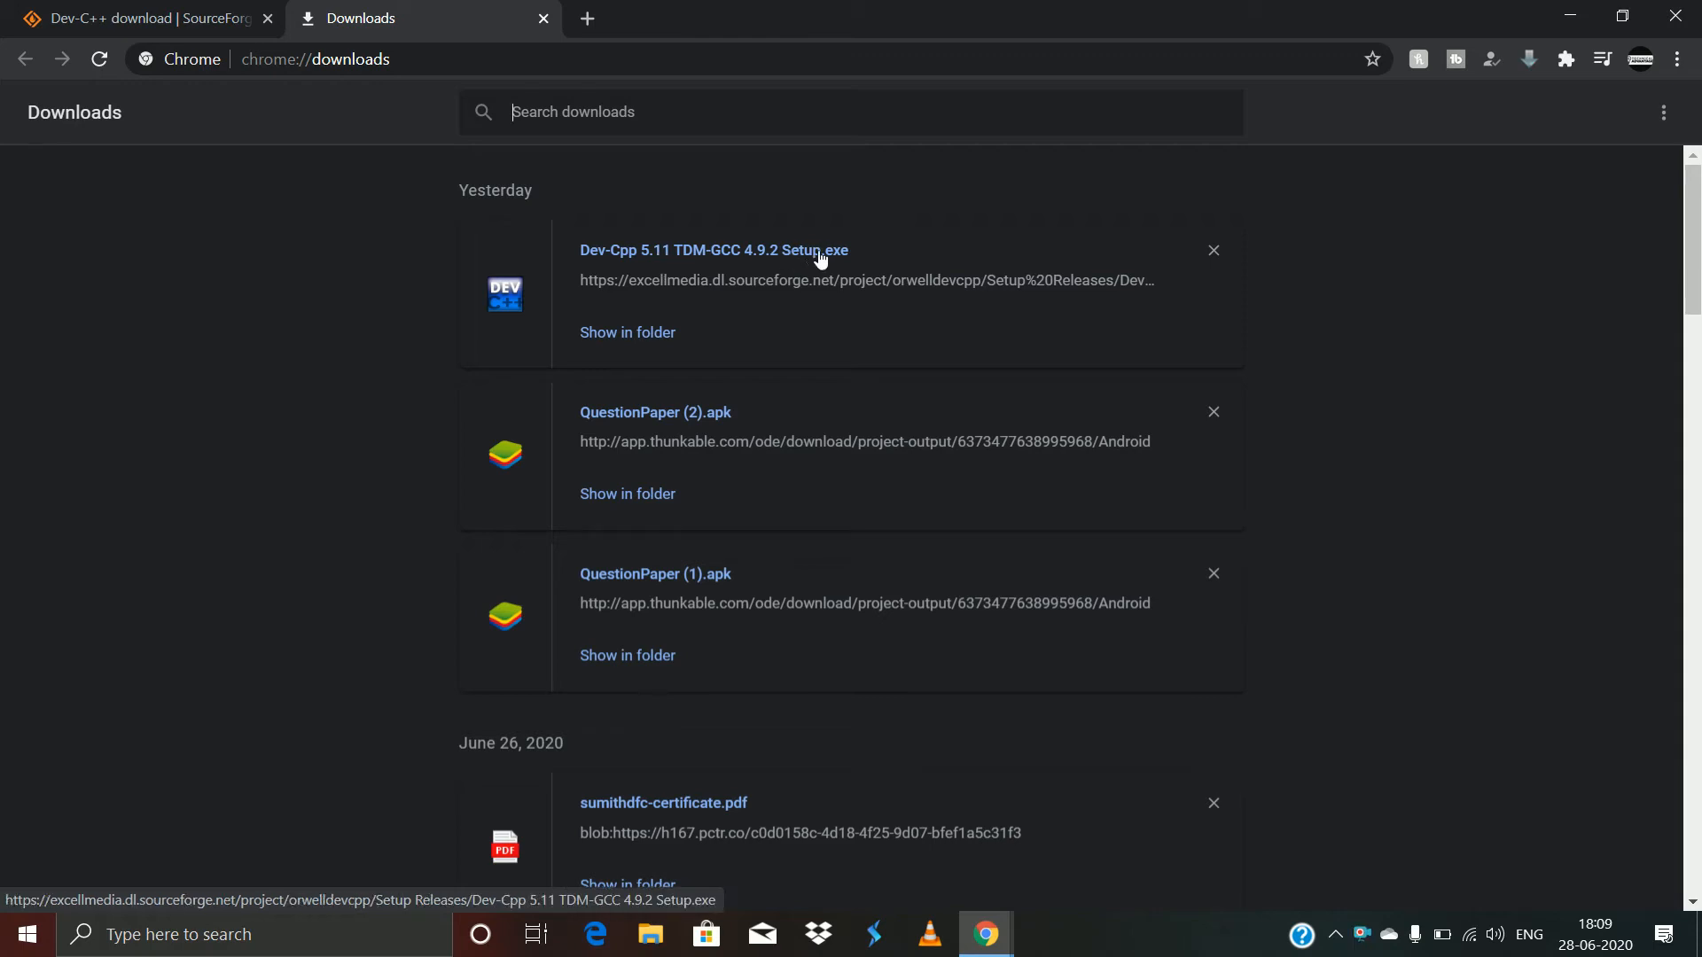
click(630, 335)
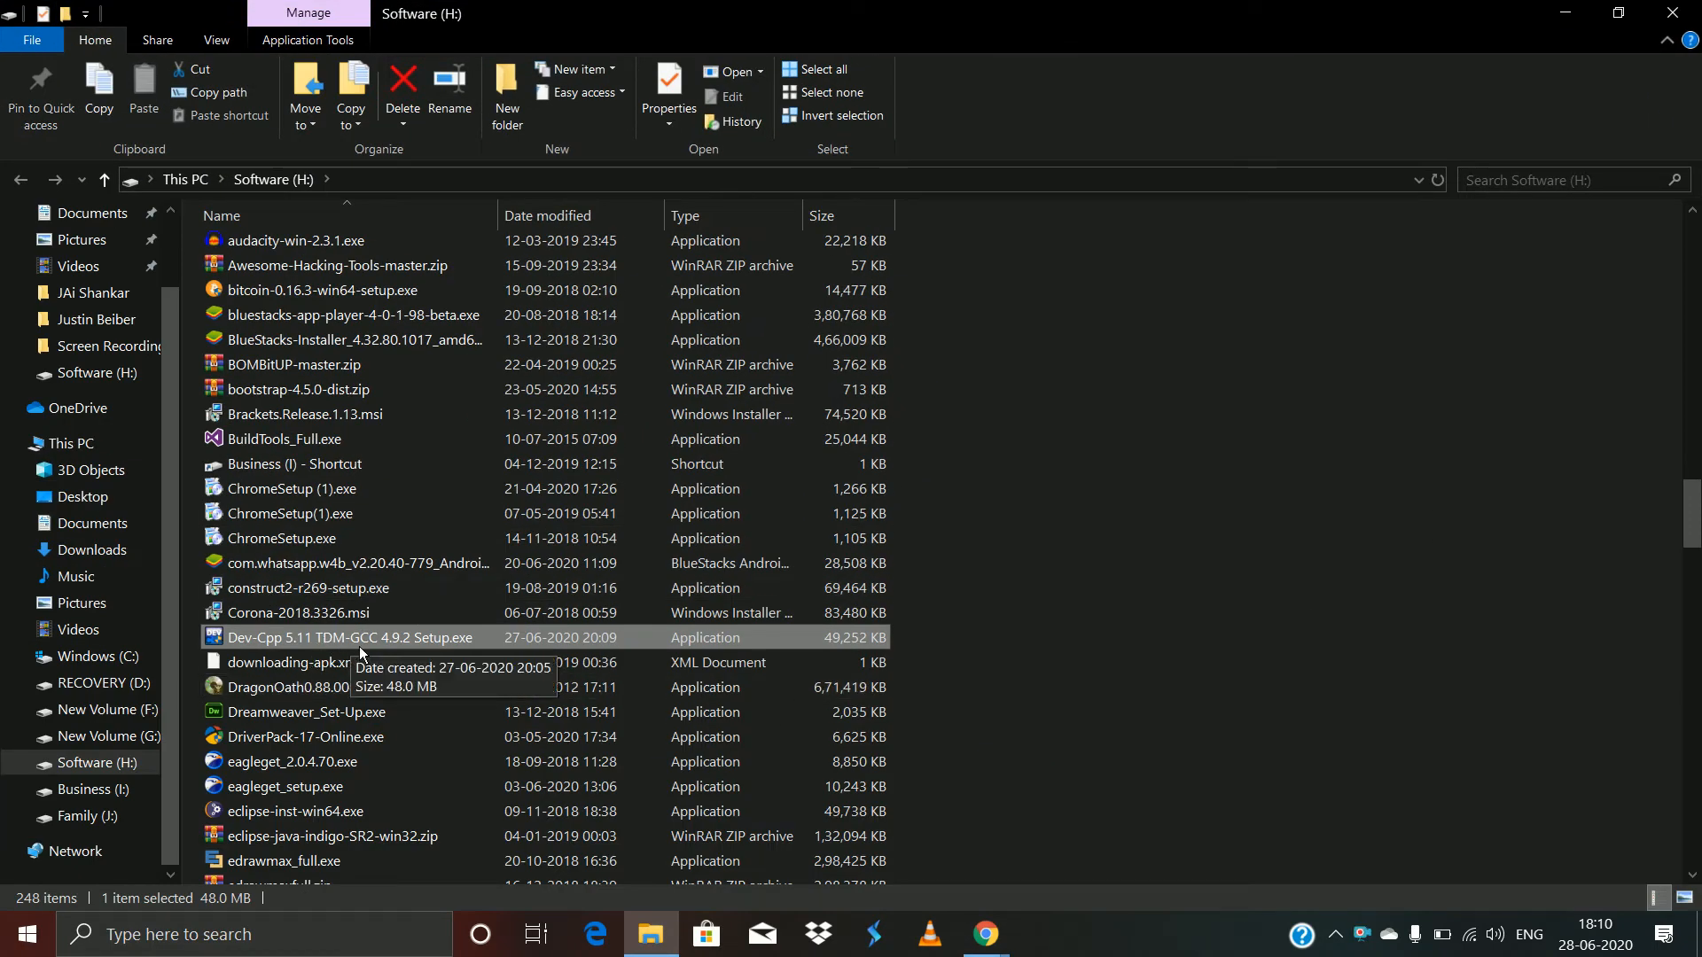
- Run Dev-Cpp 5.11 TDM-GCC 4.9.2 Setup.exe from the Software (H:) folder
right_click(378, 651)
click(377, 648)
double_click(265, 646)
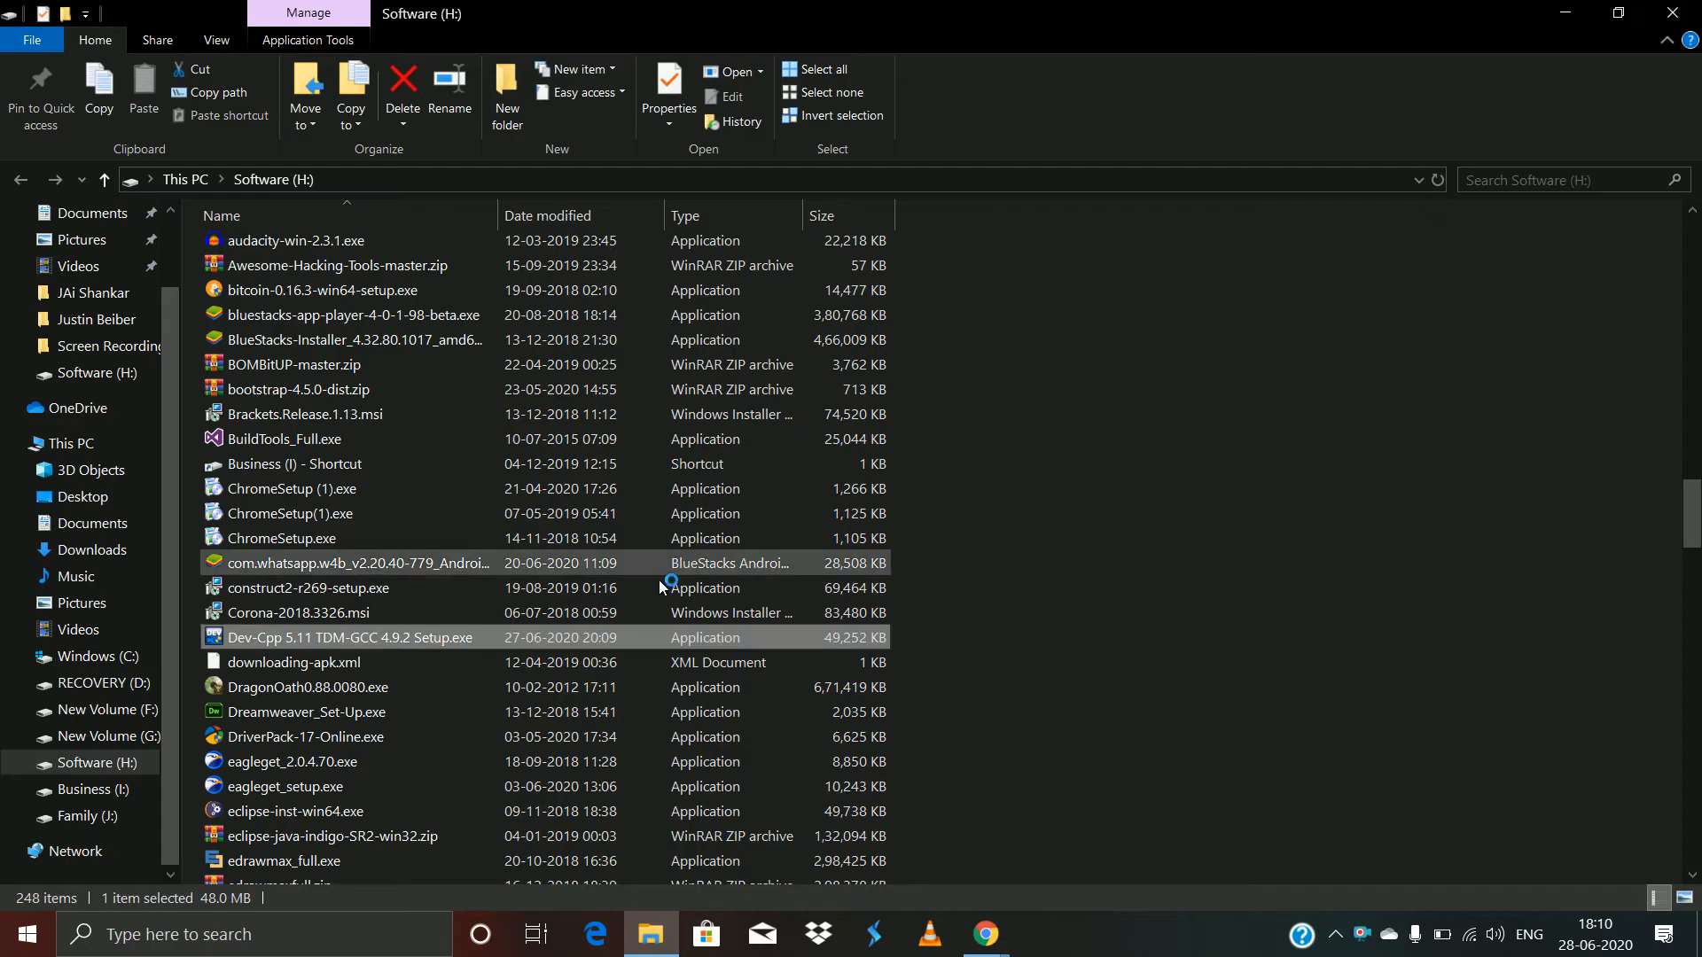
- Bring the installer to the front and confirm English as the setup language
mouse_move(987, 951)
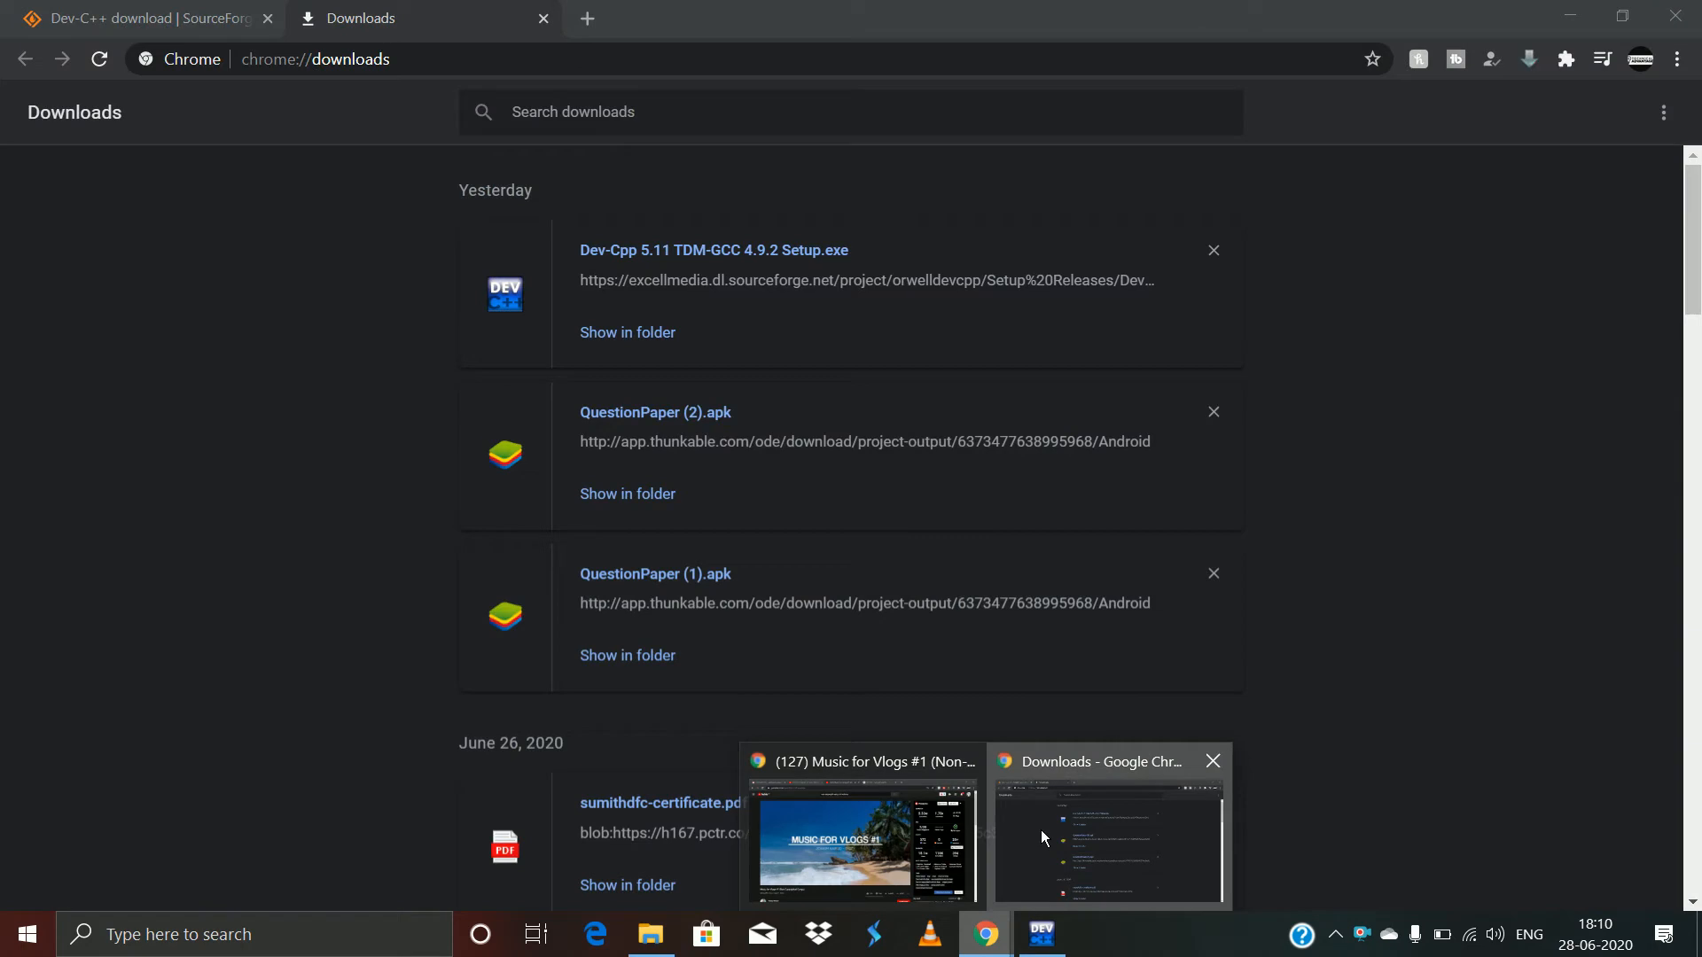
click(1041, 831)
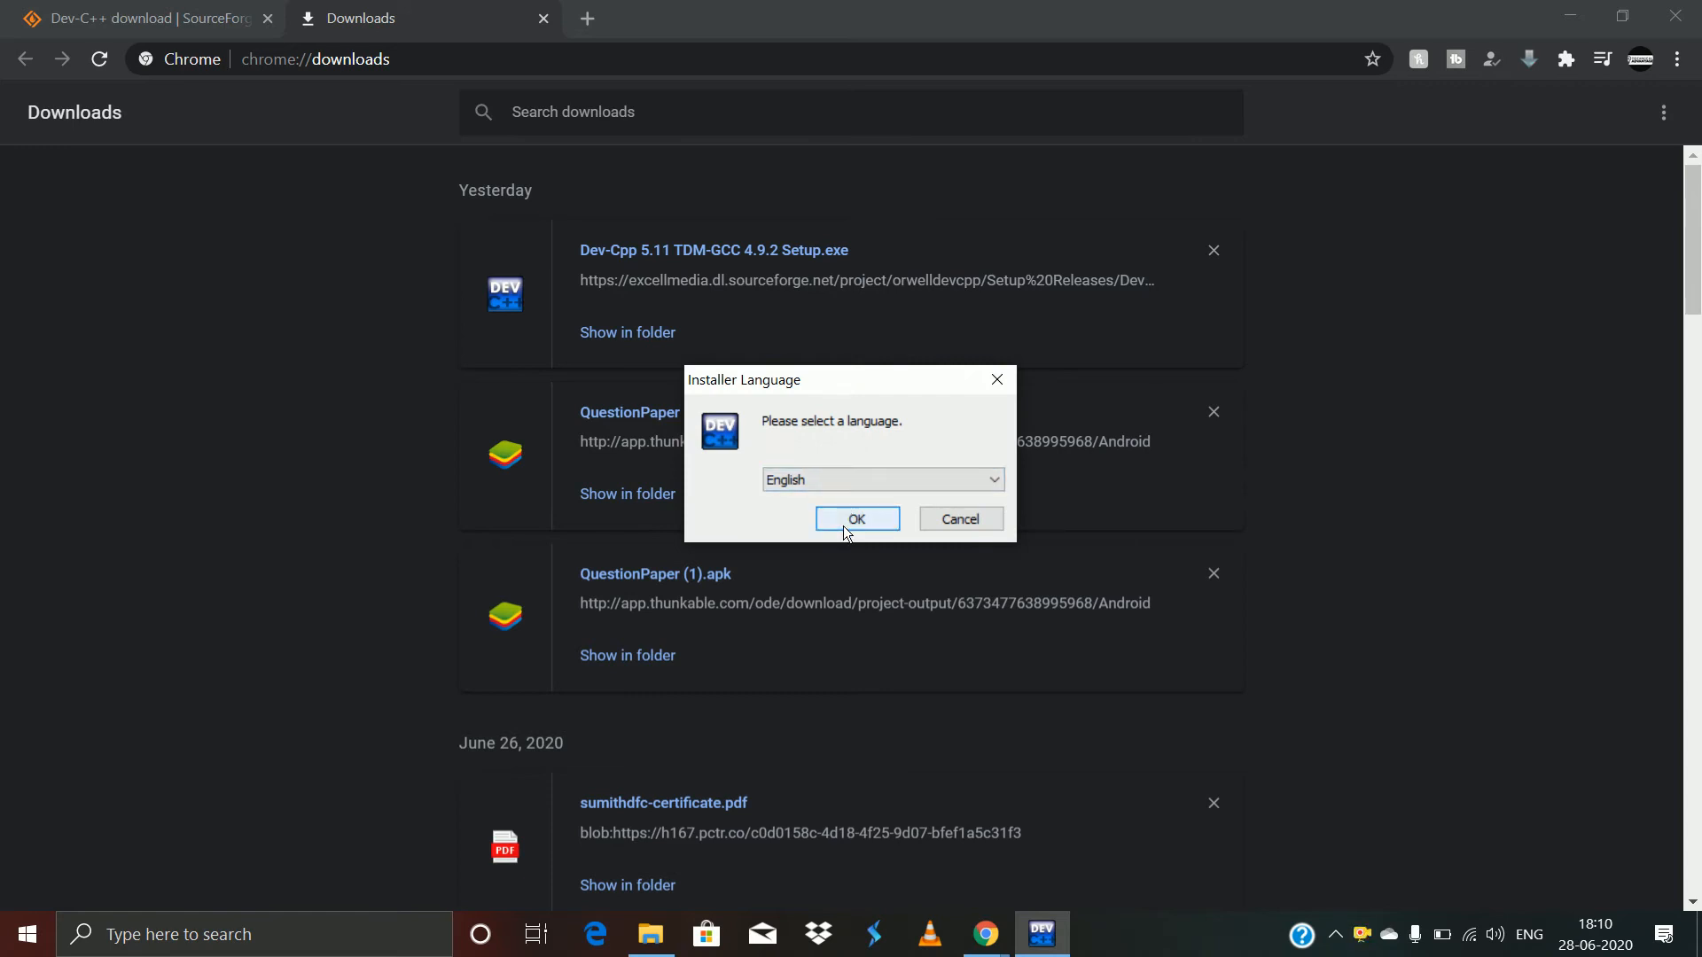
click(833, 483)
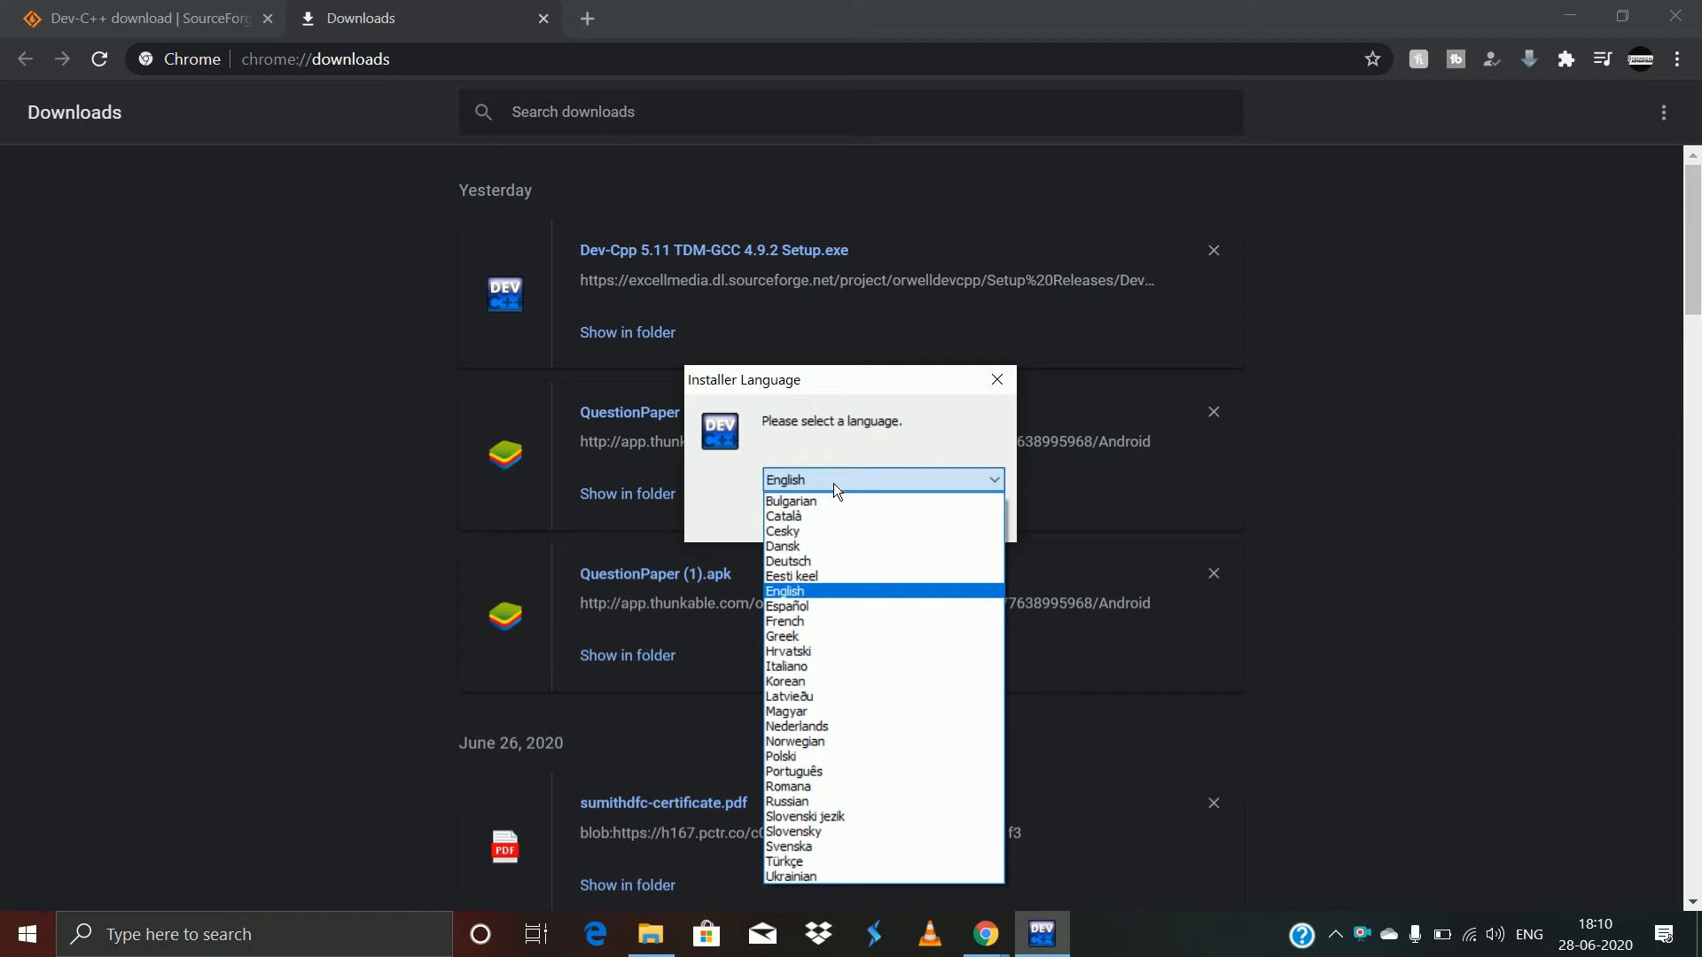
click(834, 482)
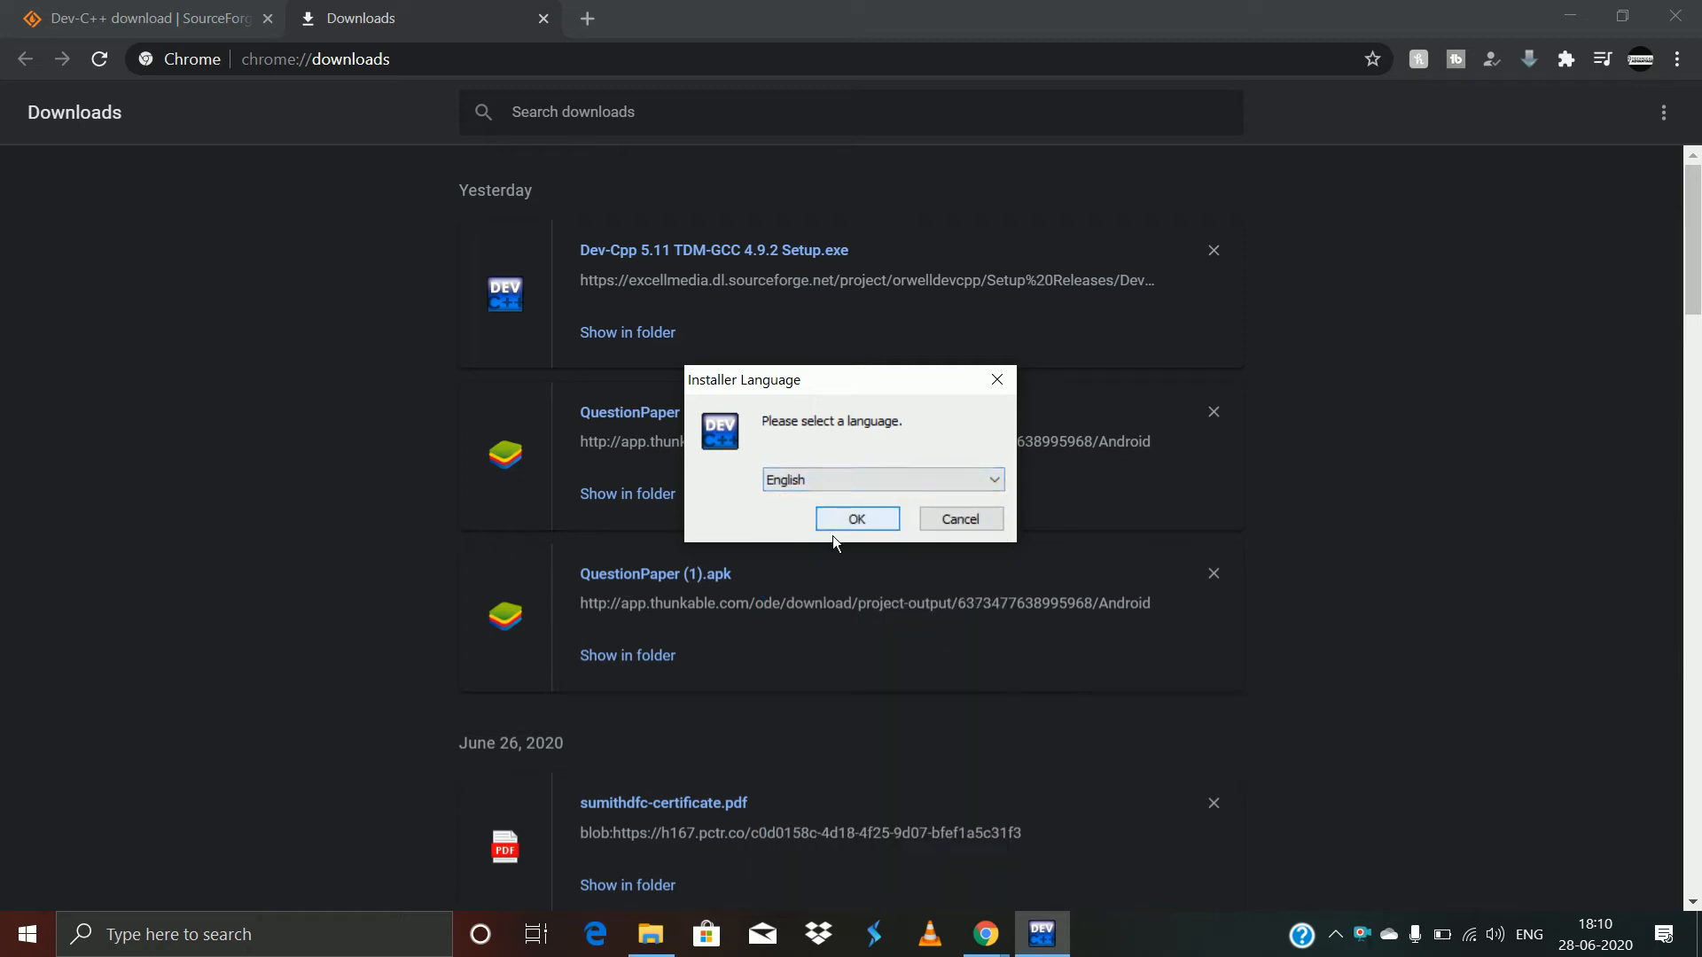
click(840, 522)
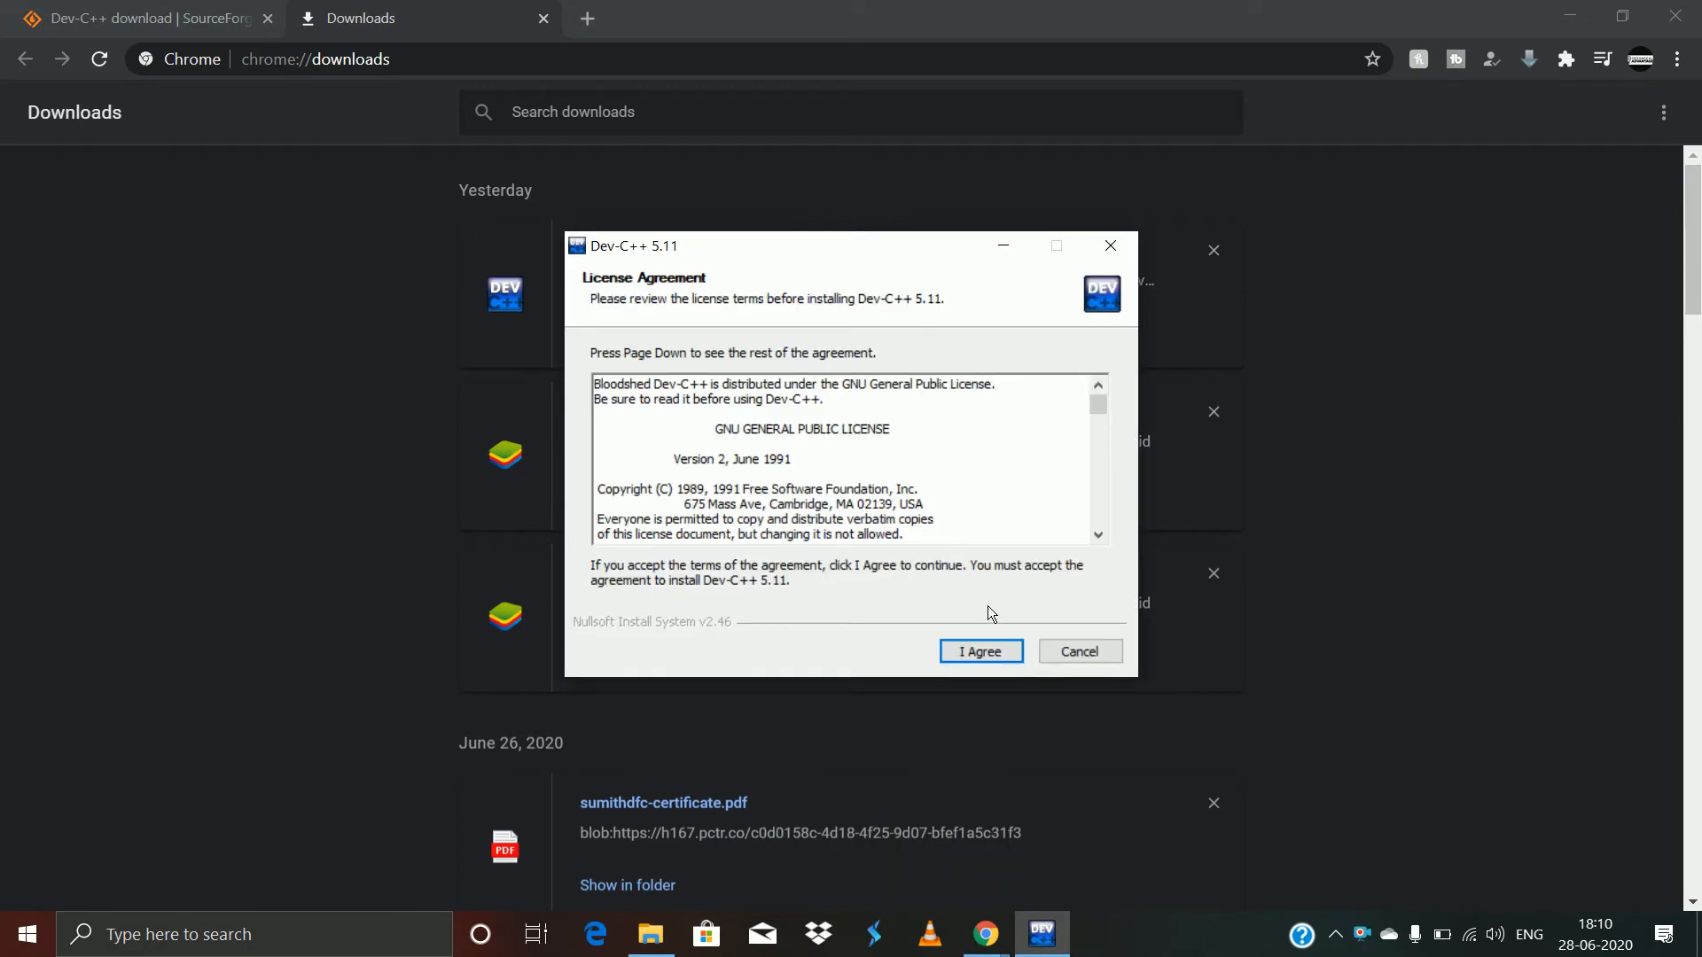
- Accept the license, keep the Full component set, and select the Cpp part of the install path
click(977, 654)
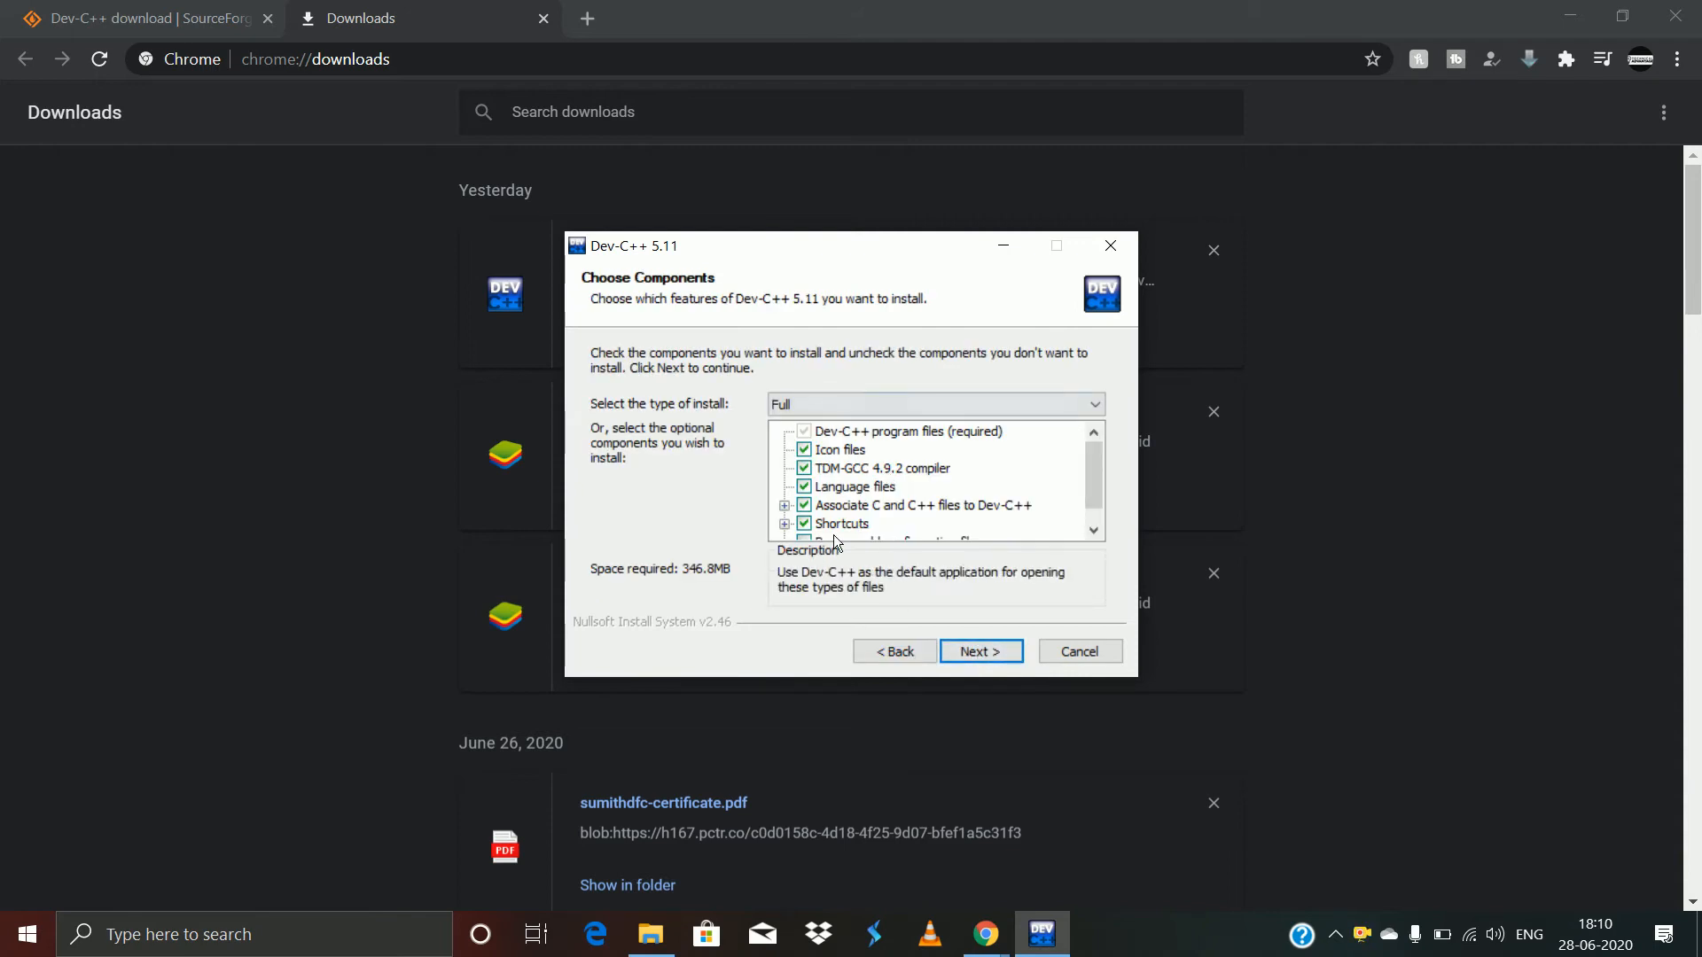
click(979, 672)
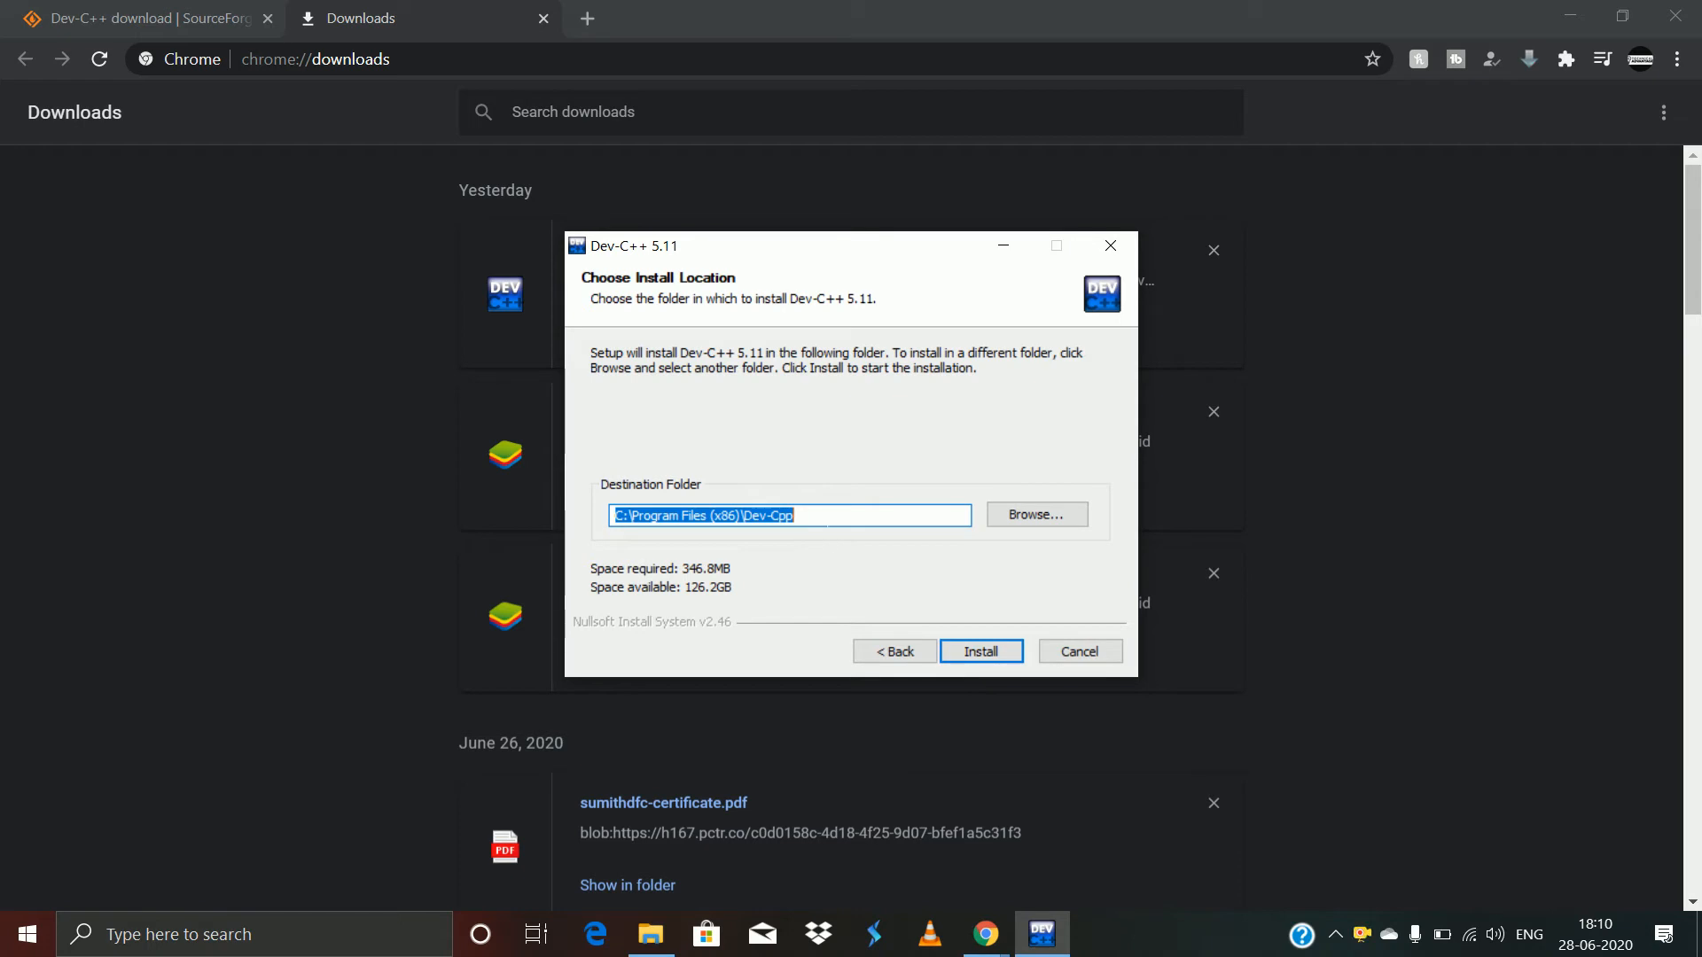
click(829, 517)
double_click(829, 517)
double_click(828, 517)
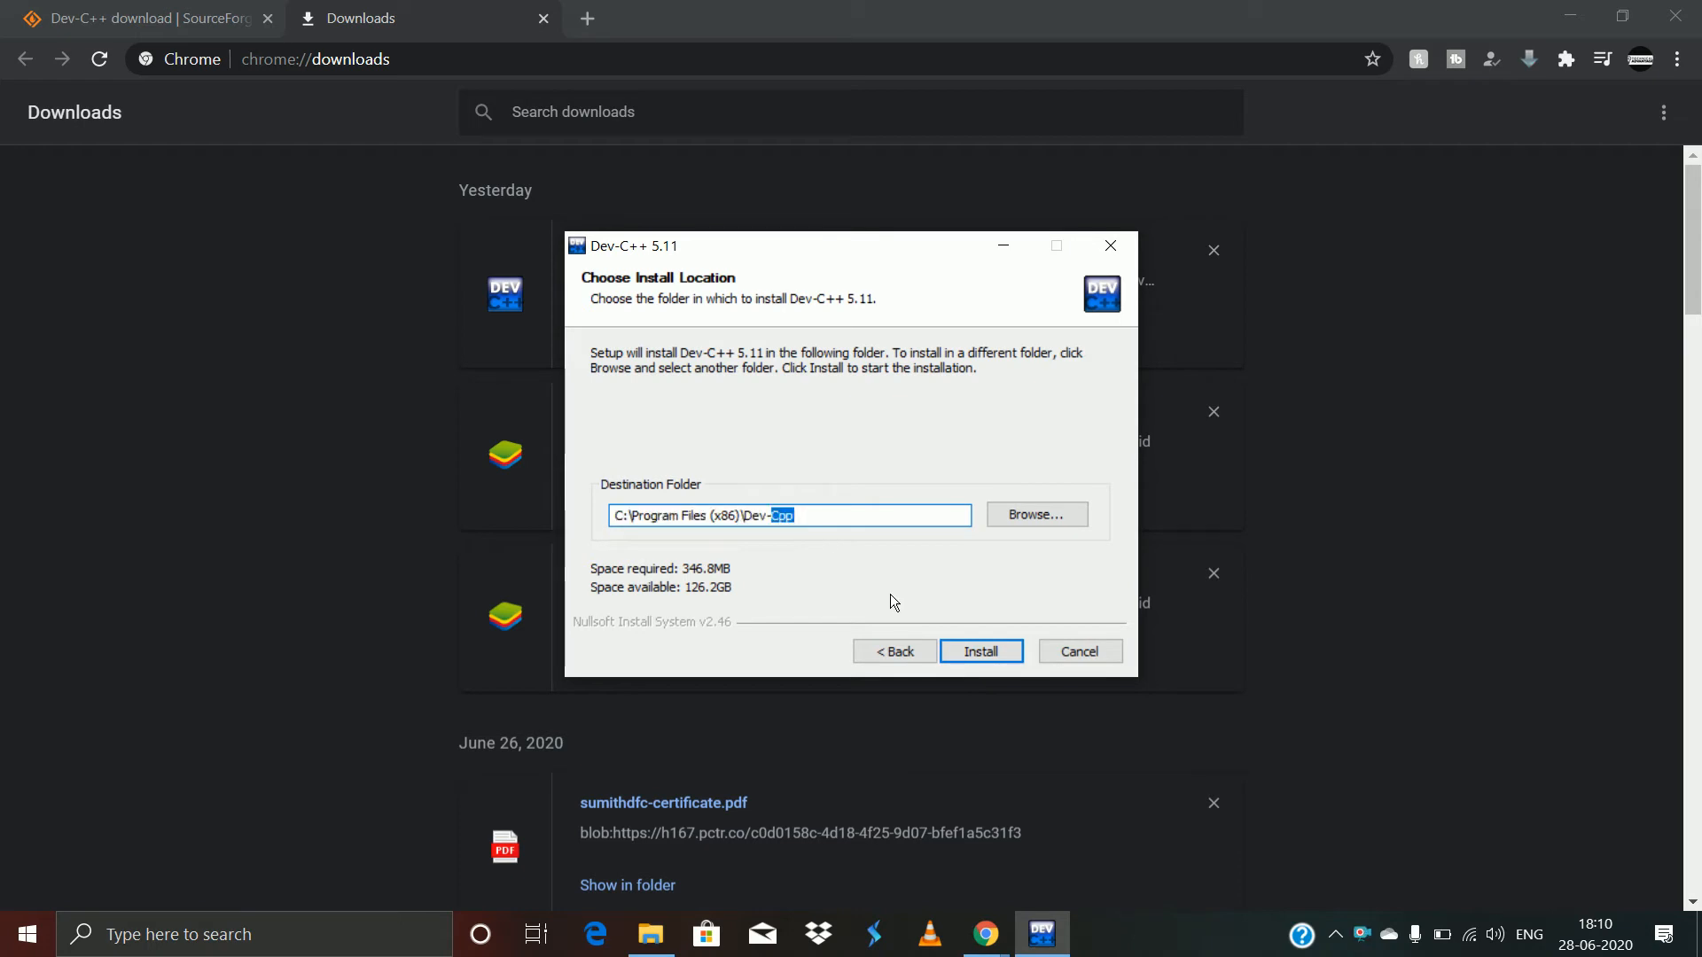
- Install Dev-C++ 5.11 into C:\Program Files (x86)\Dev-Cpp, then finish the wizard to launch it
click(969, 656)
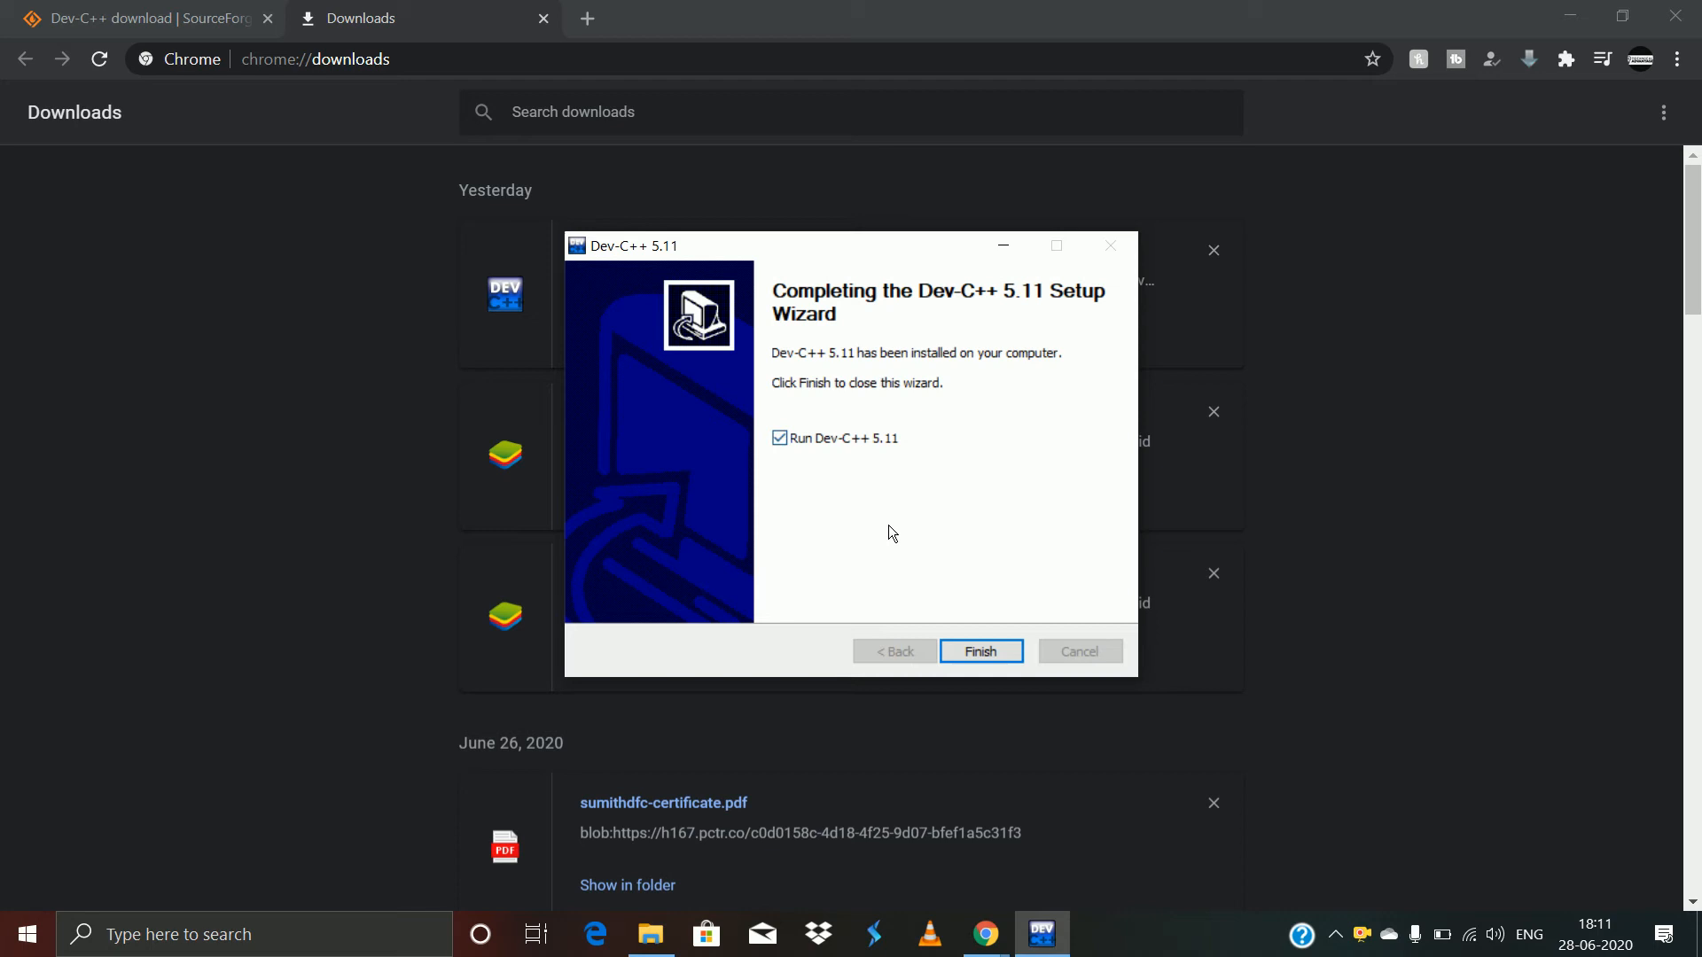
click(988, 659)
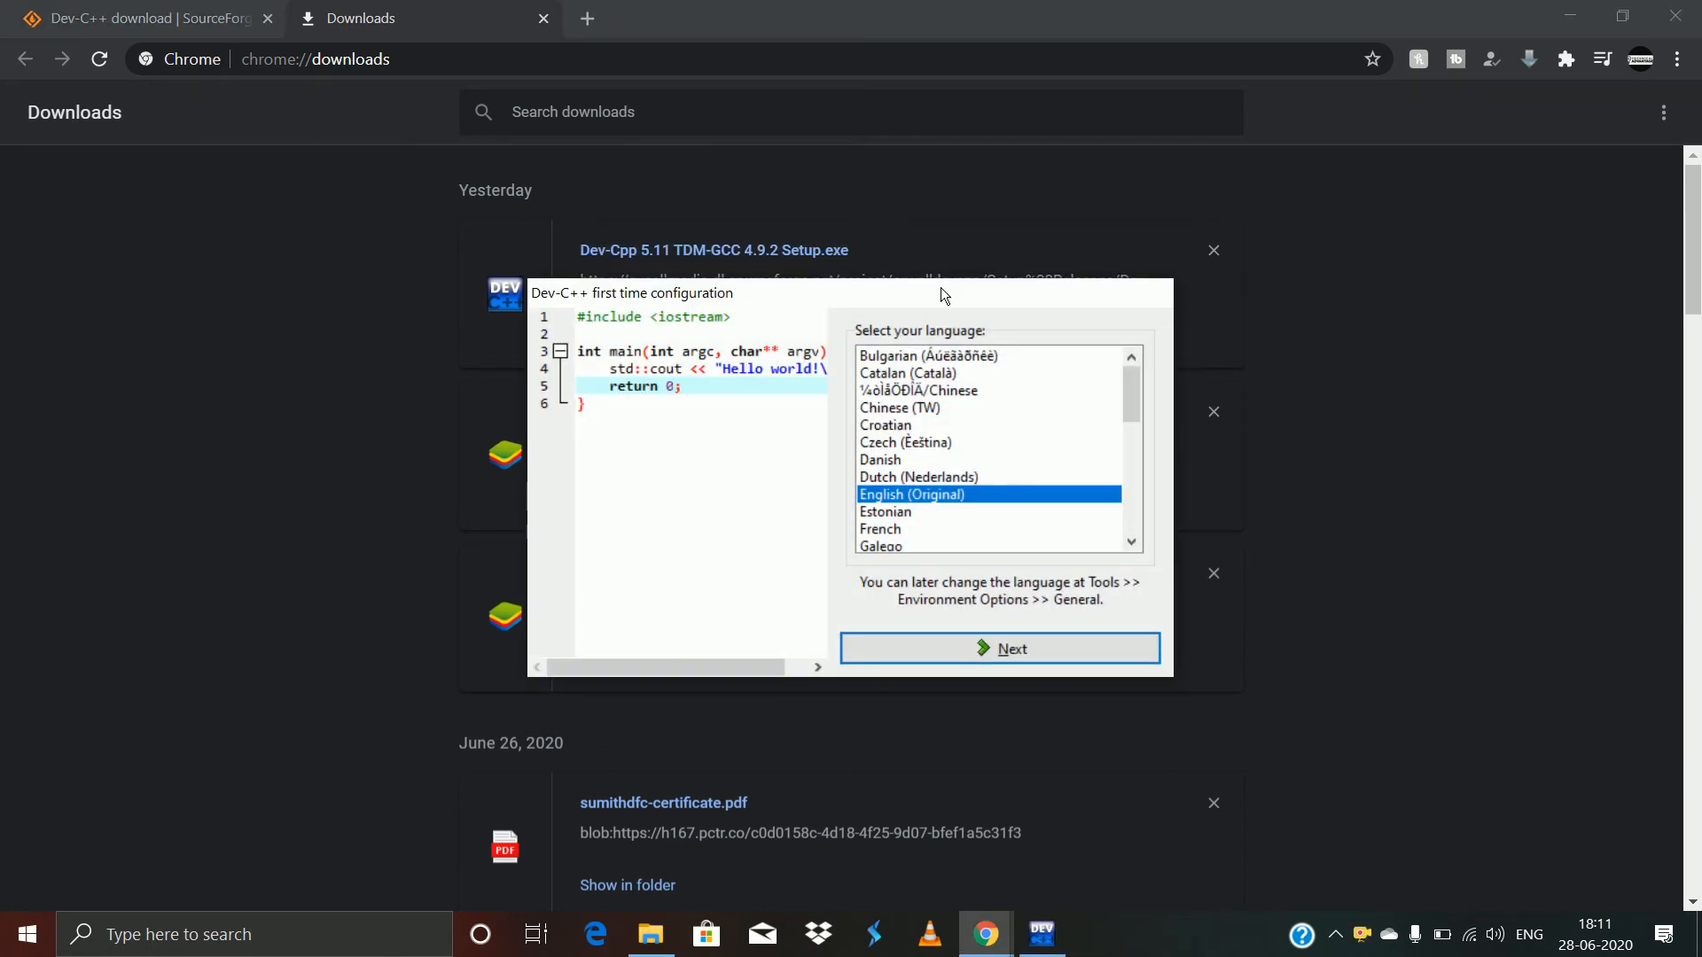
- Complete the first-time configuration with English (Original) and the default theme settings
click(949, 646)
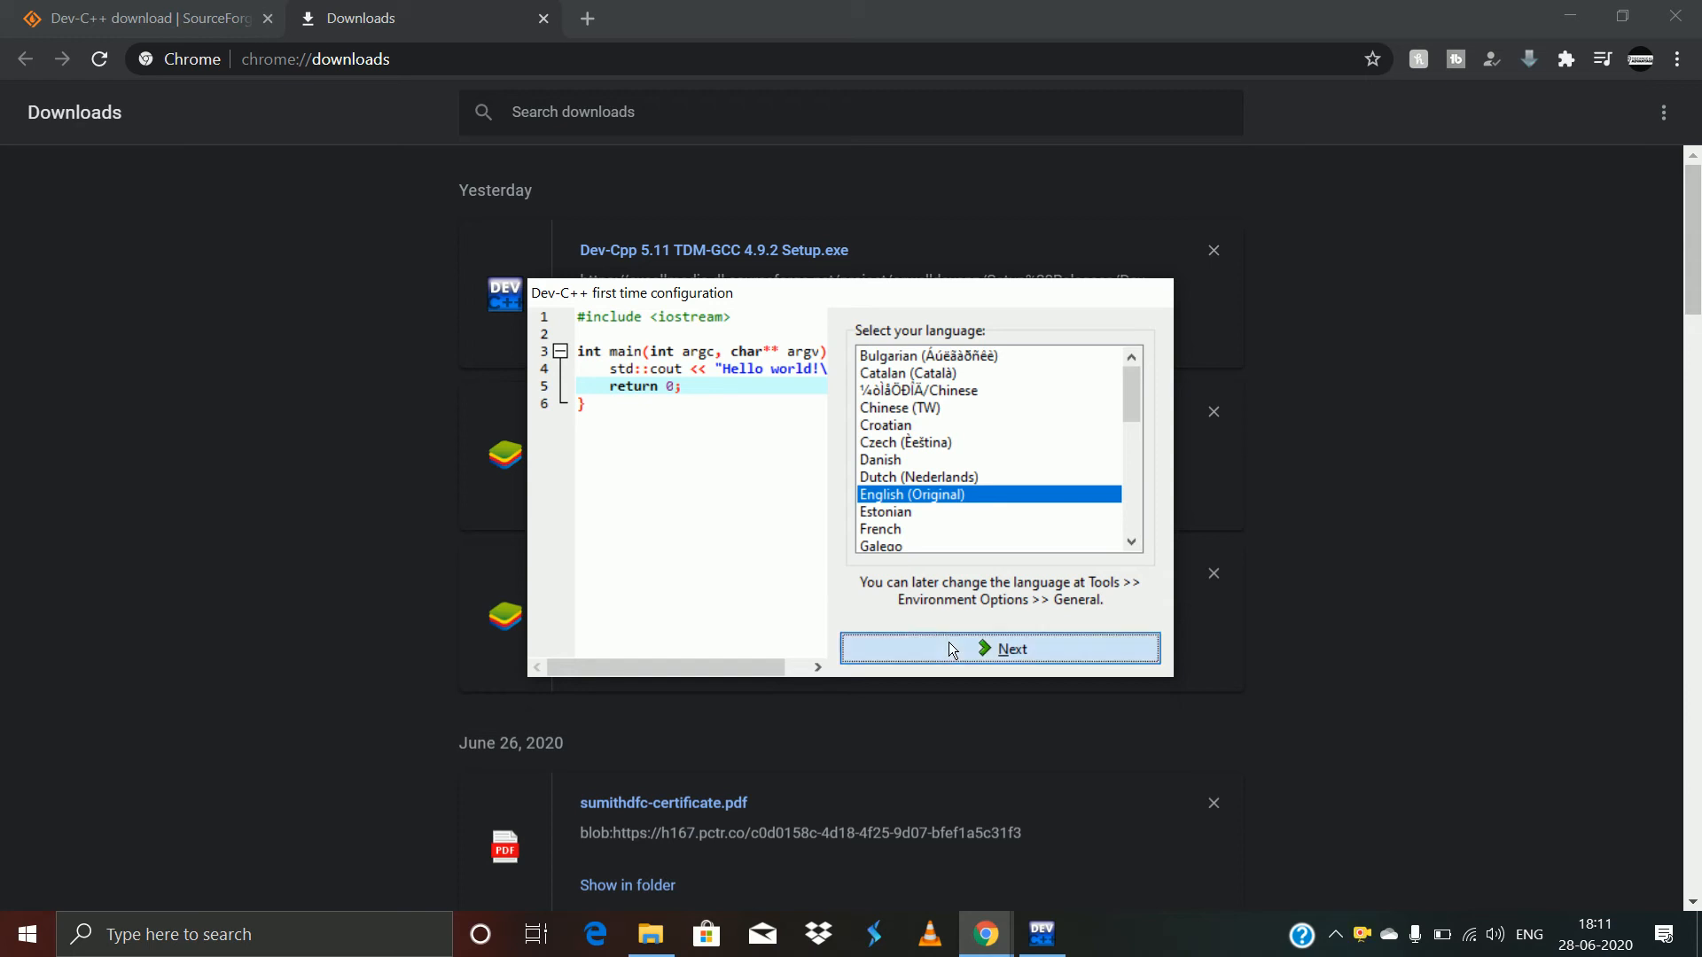
click(949, 649)
click(949, 642)
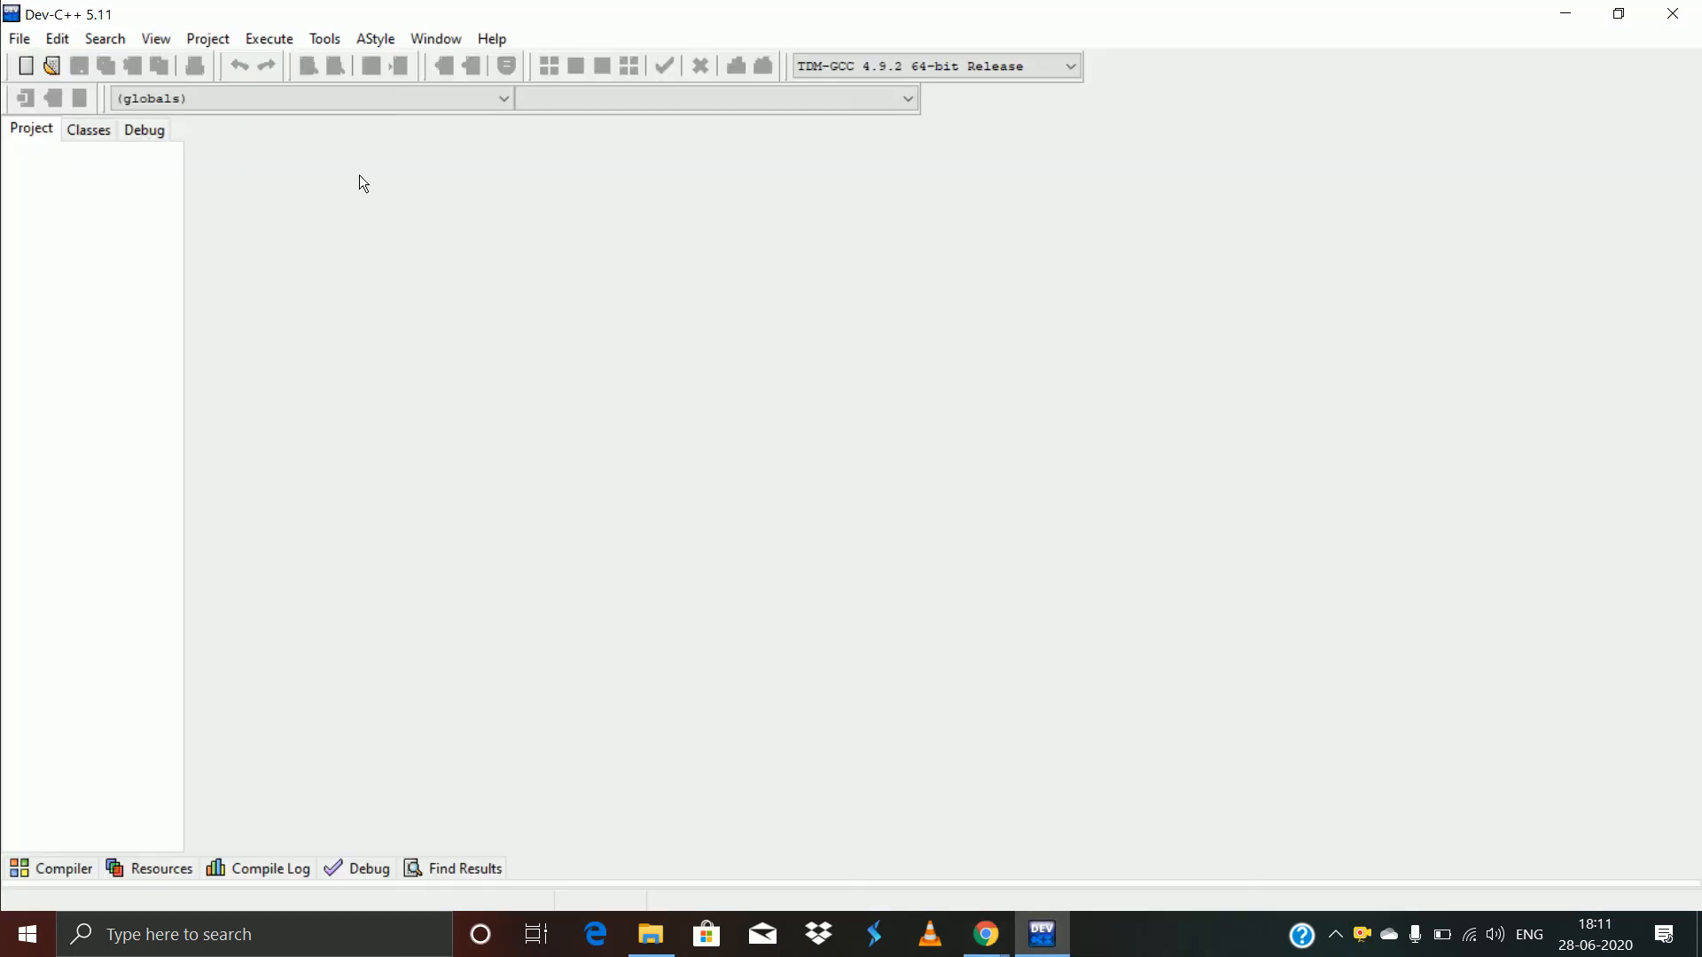
- Create a blank Untitled1 source file through File > New > Source File
click(25, 44)
mouse_move(293, 39)
mouse_move(20, 38)
mouse_move(34, 70)
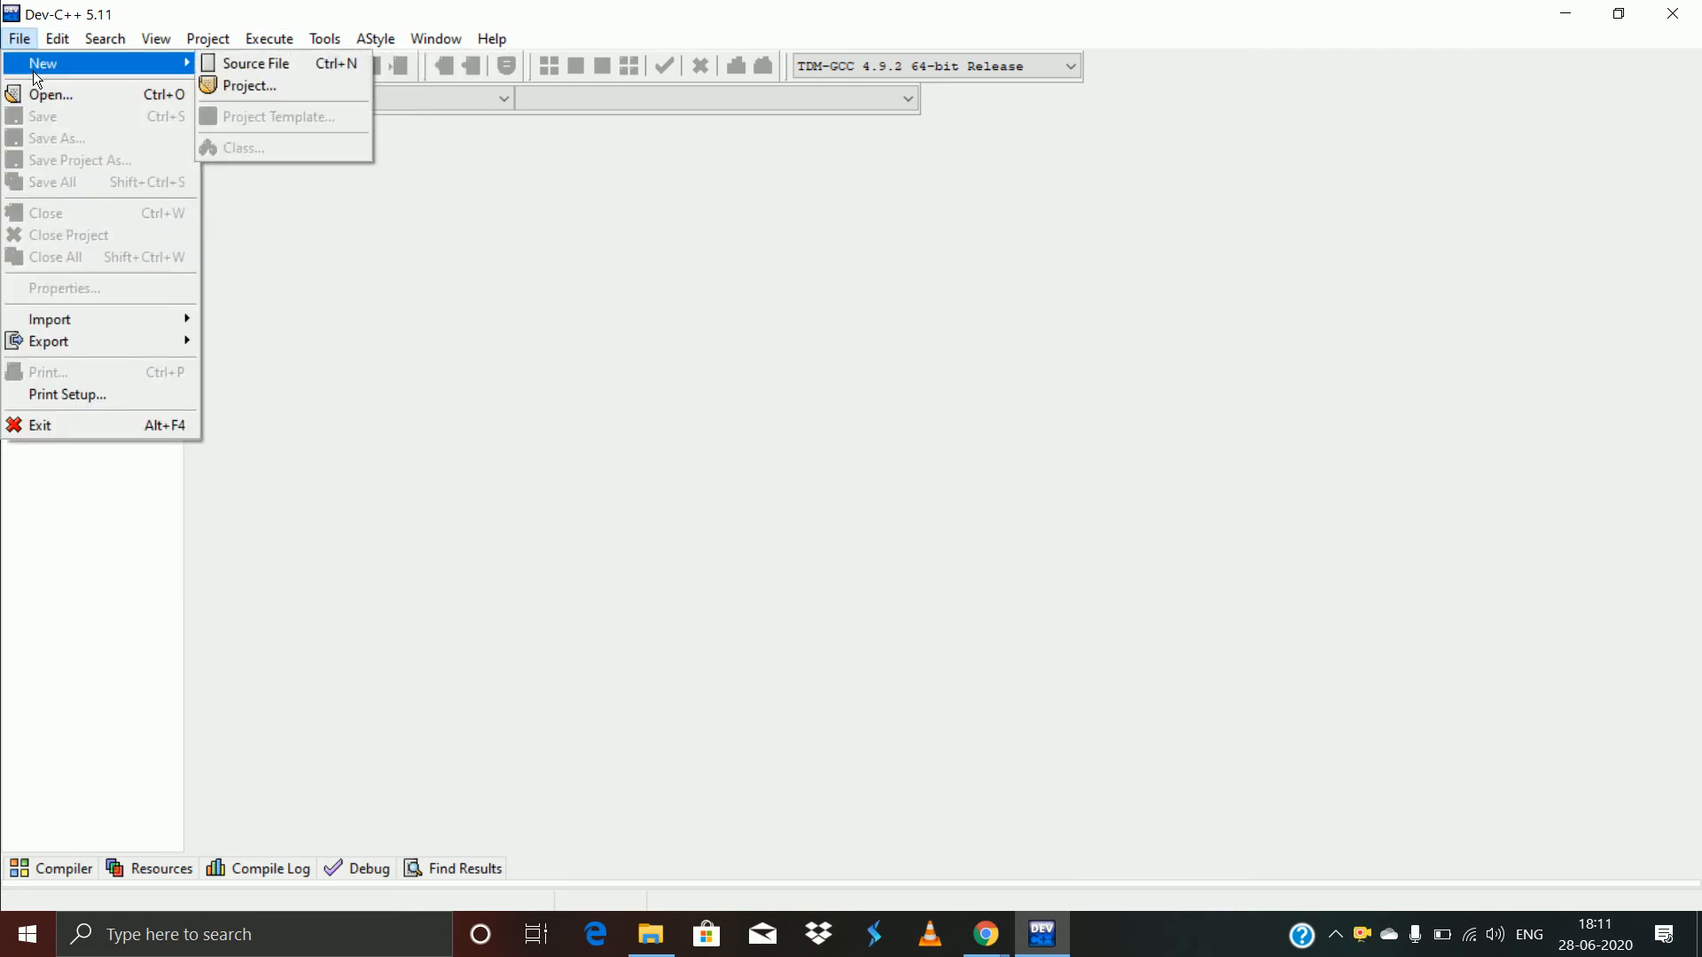
click(256, 77)
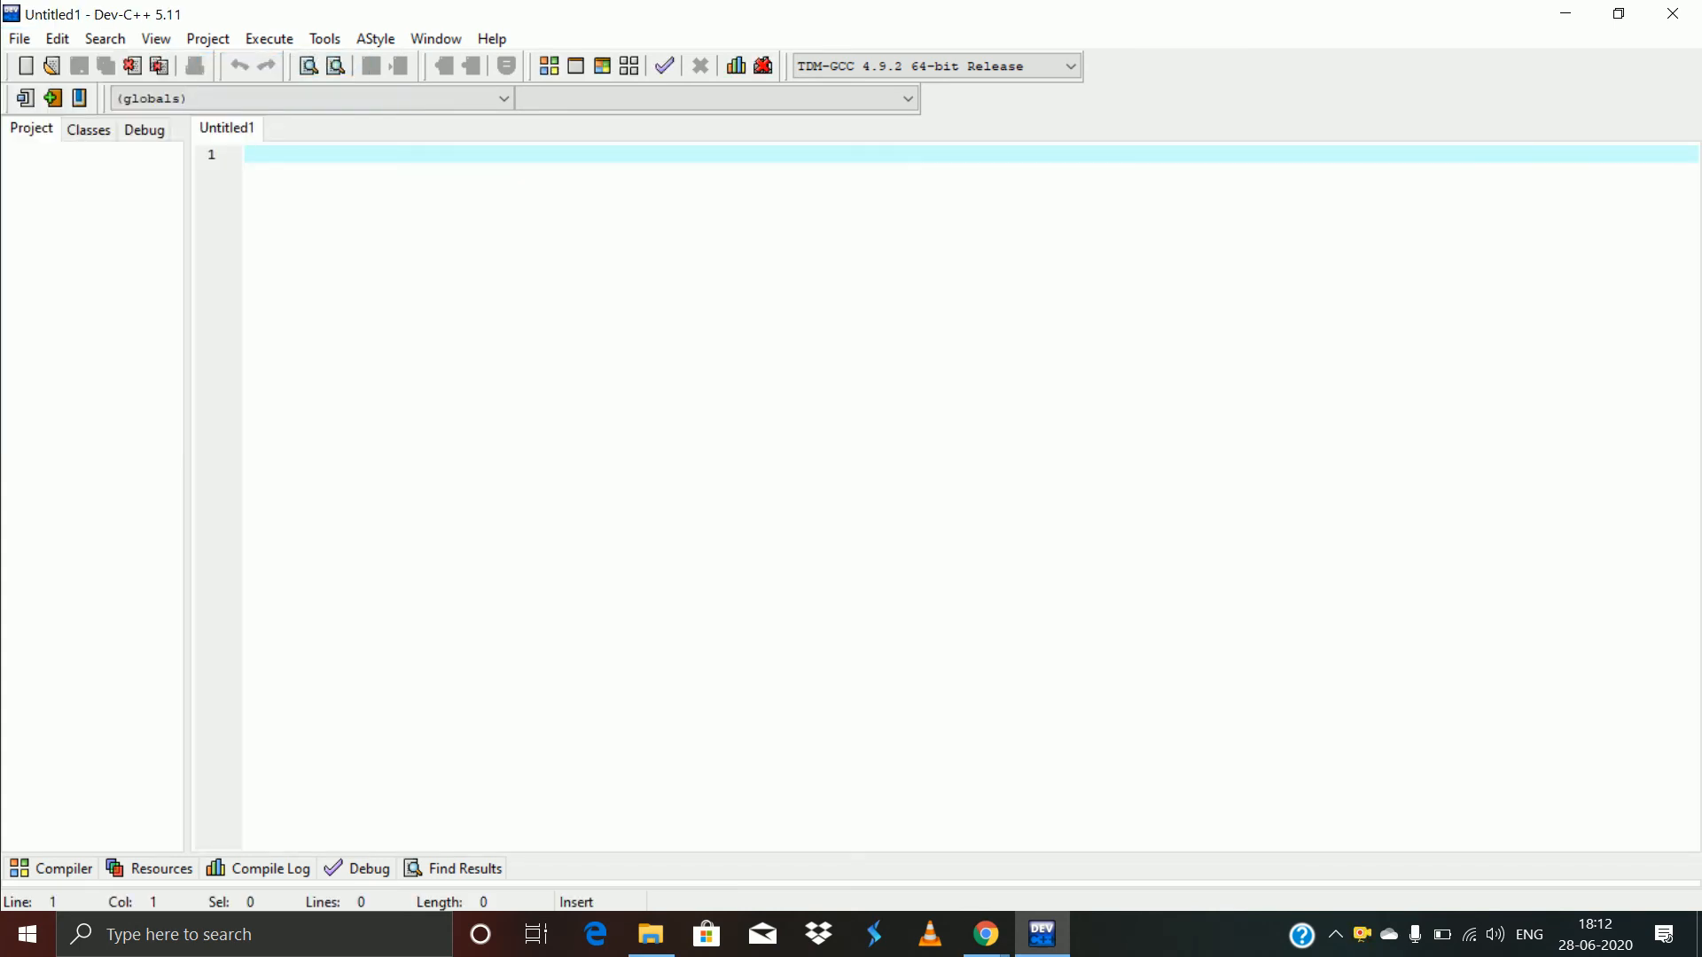
- Write the #include<stdio.h> and #include<conio.h> lines at the top of the file
text(#)
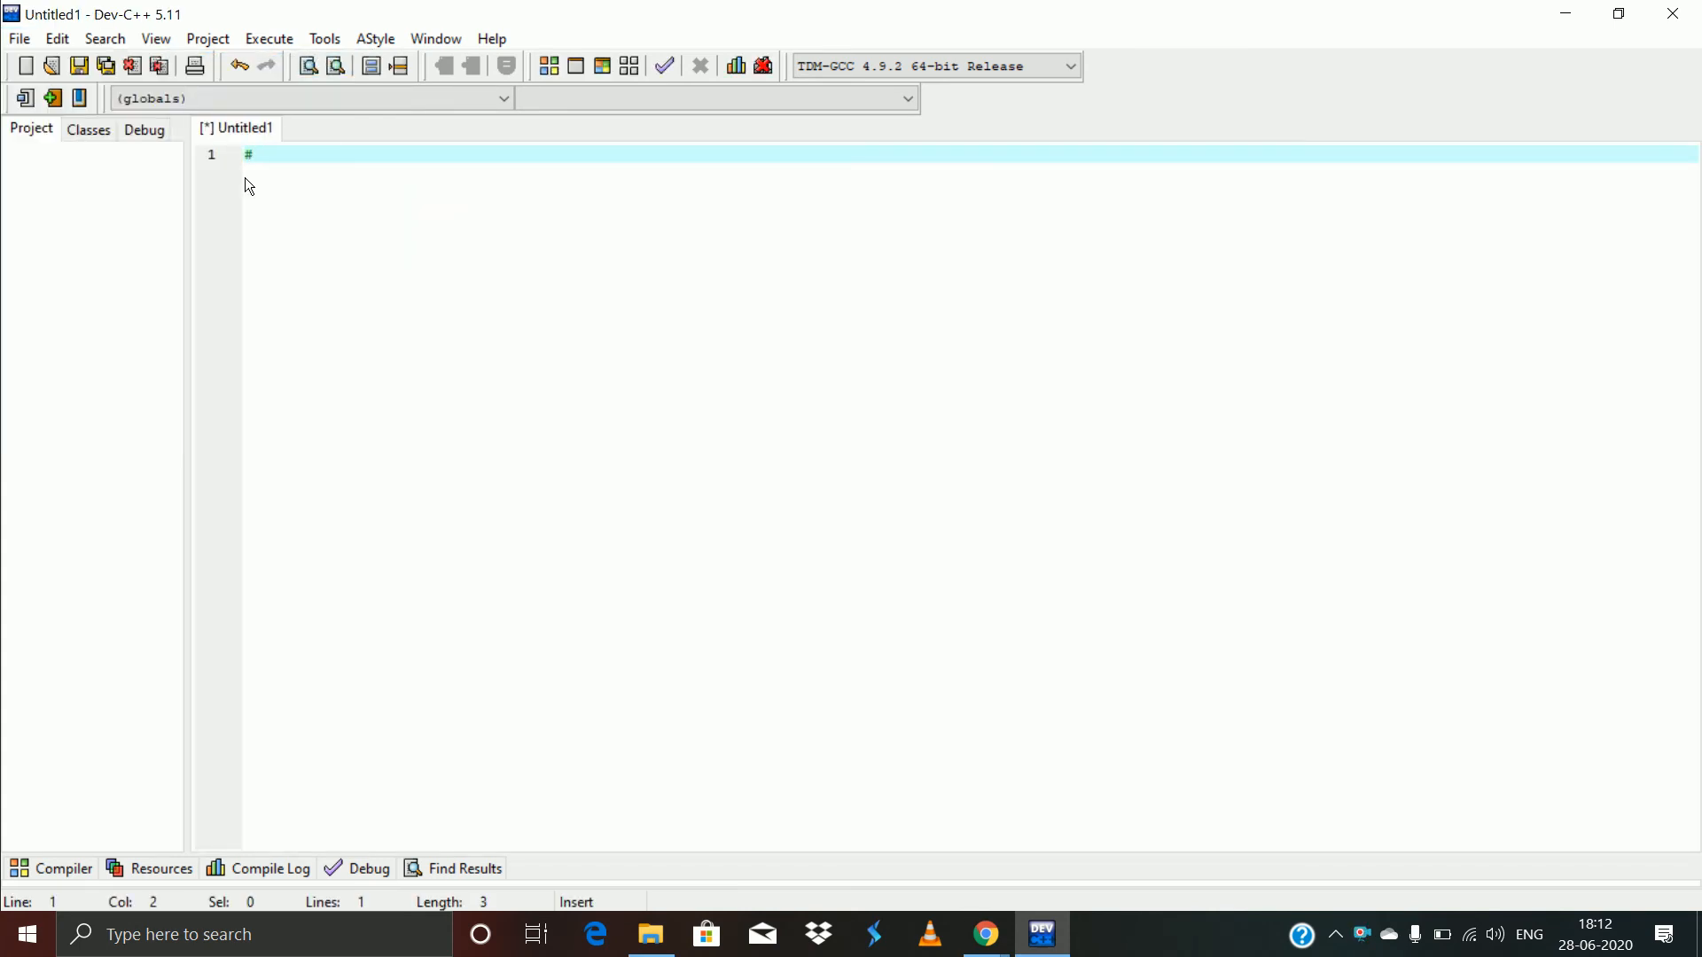
text(include<>)
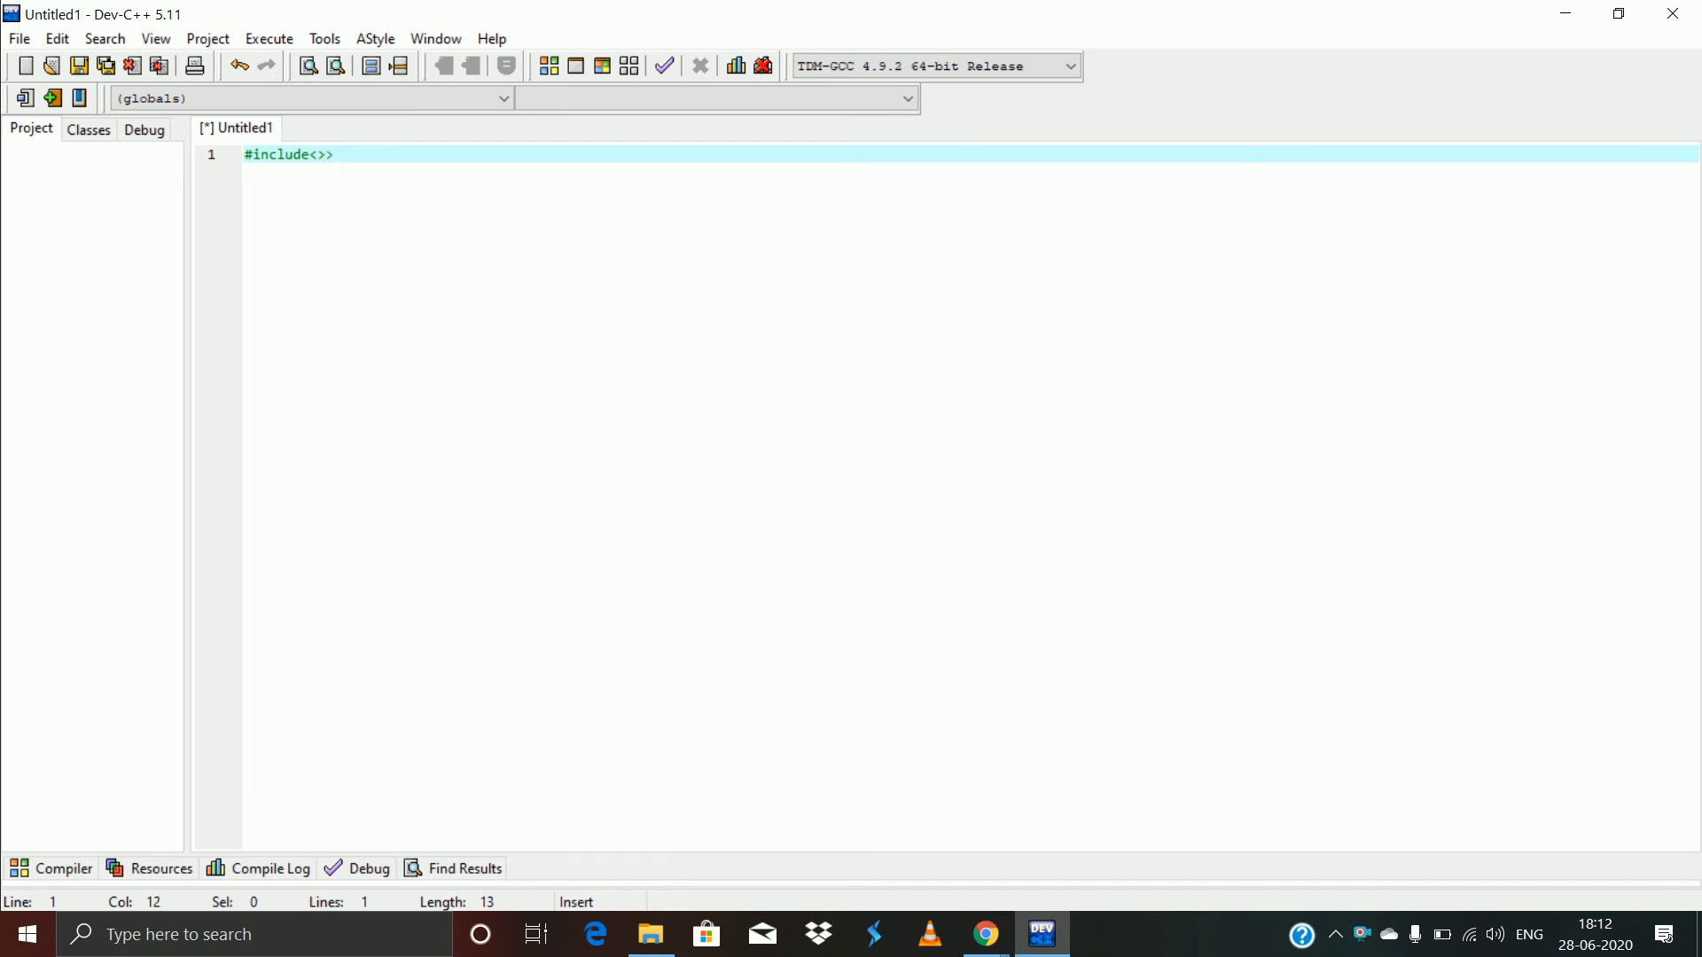
key(Left)
text(stdio.h)
key(Return)
text(#include<>)
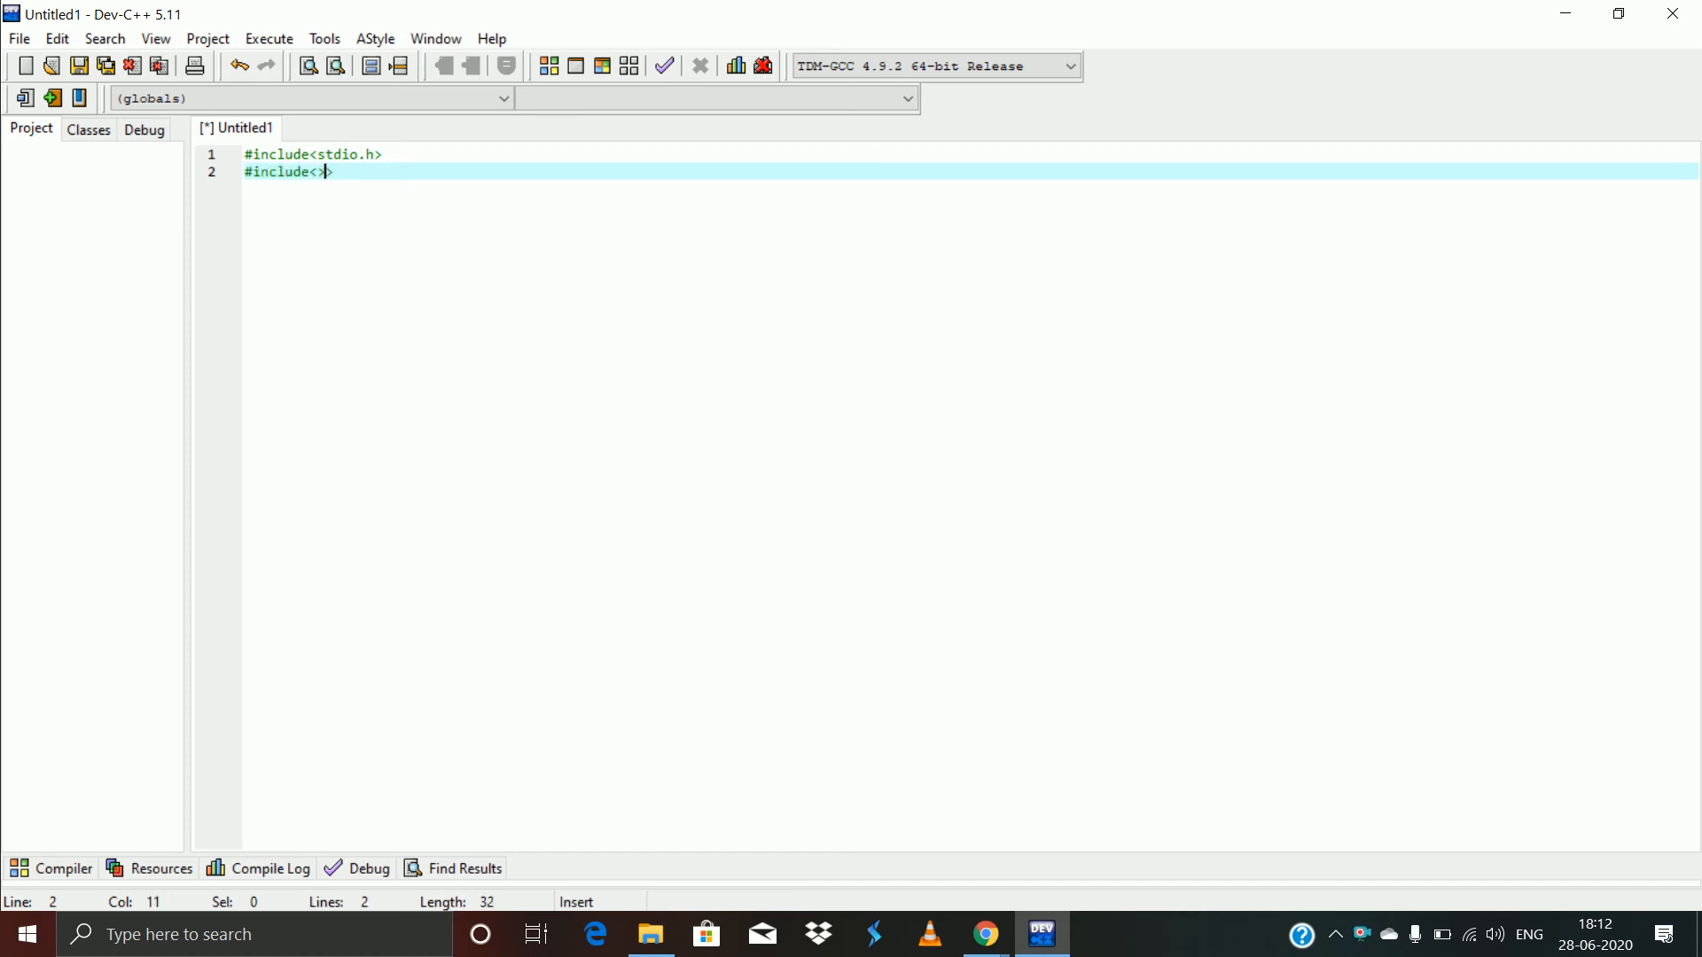
key(Left)
text(conio.h)
key(End)
key(Return)
key(Return)
- Add void main with a body printing "Subscribe To Logical Programming" followed by getch();
text(void main)
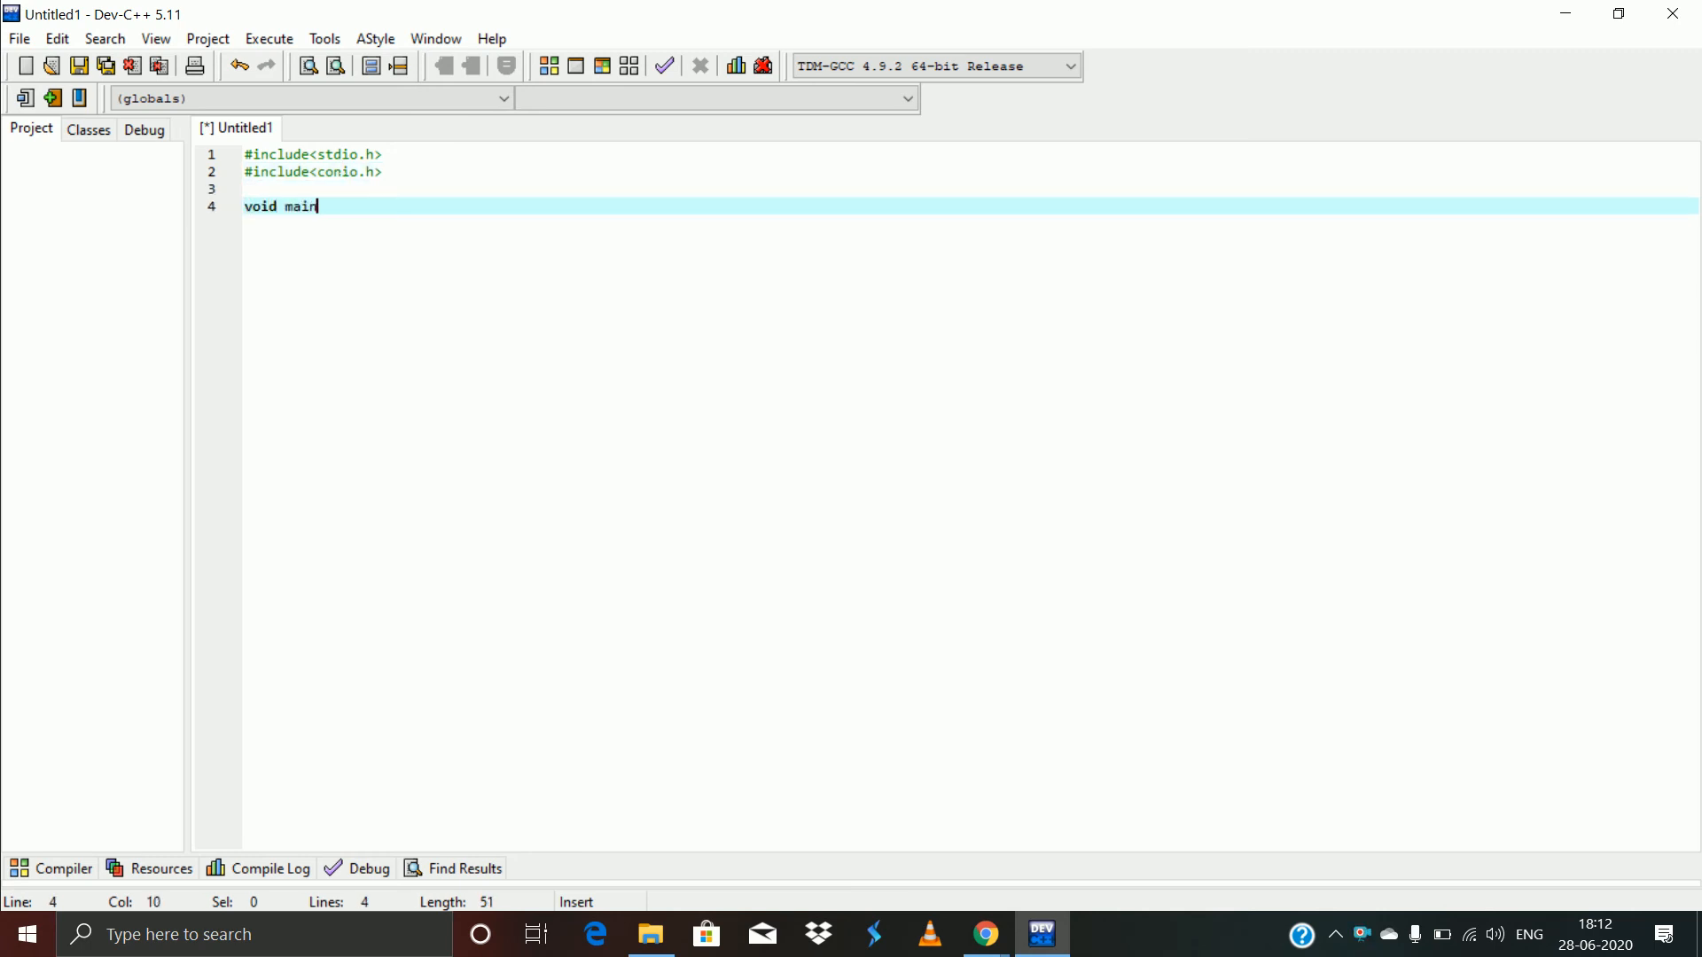
key(Return)
text({)
key(Return)
key(Return)
key(Return)
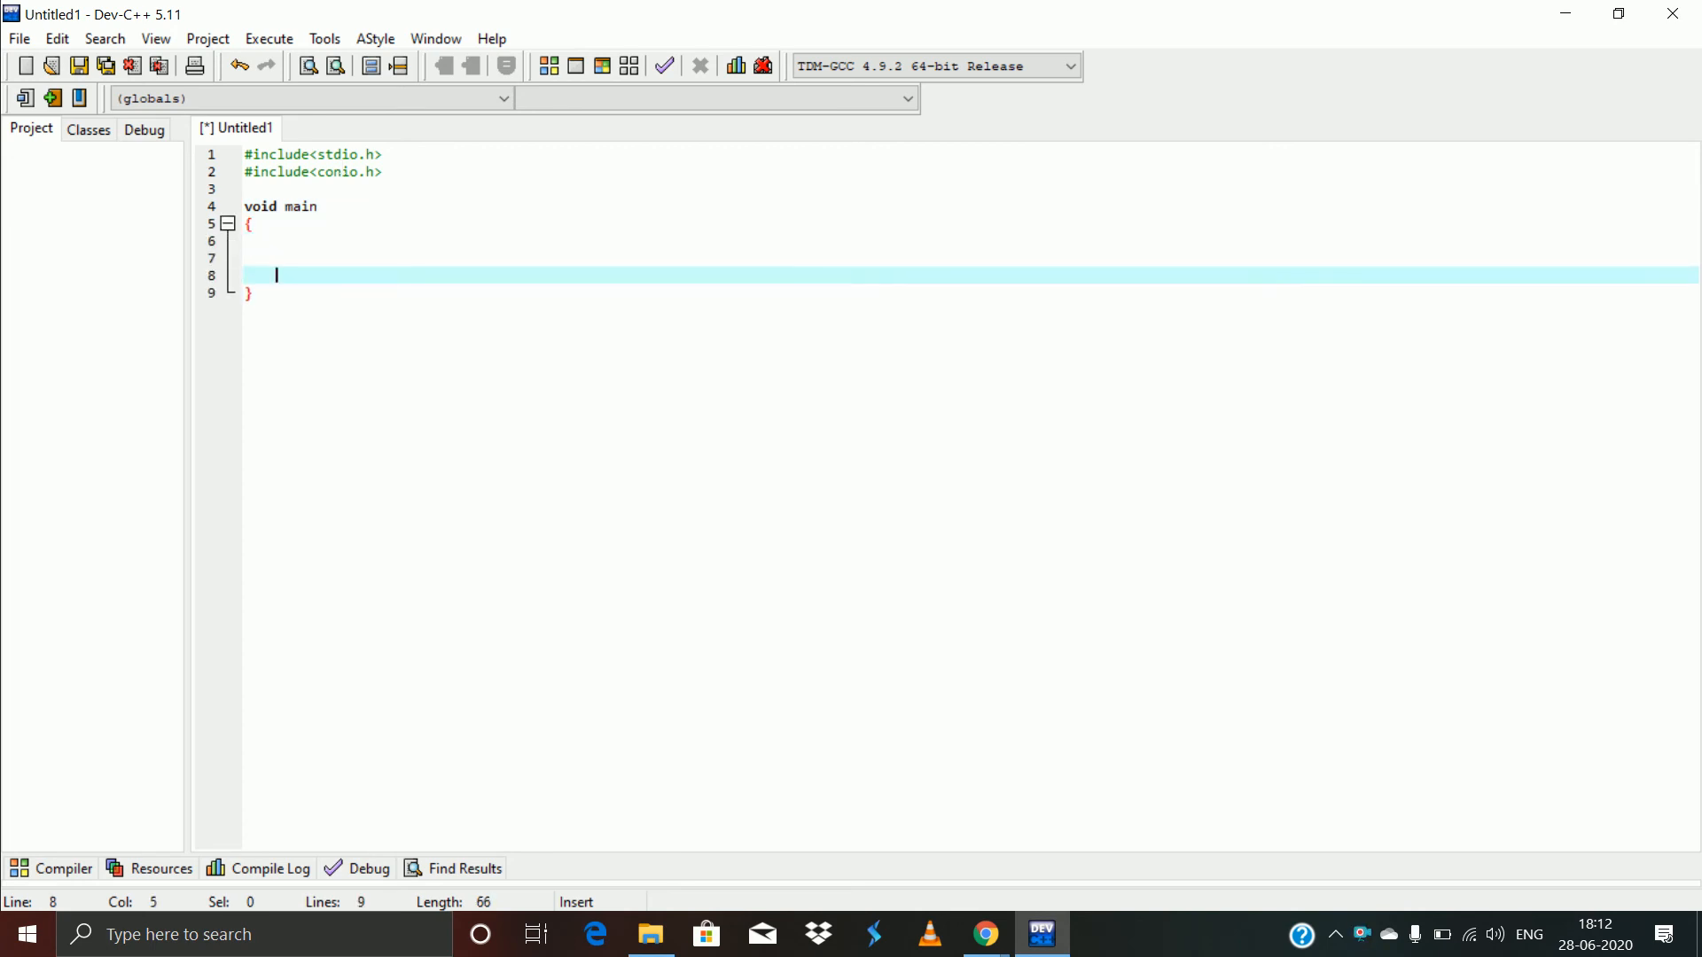
text(getch();)
key(Up)
key(Up)
key(Return)
text(pr)
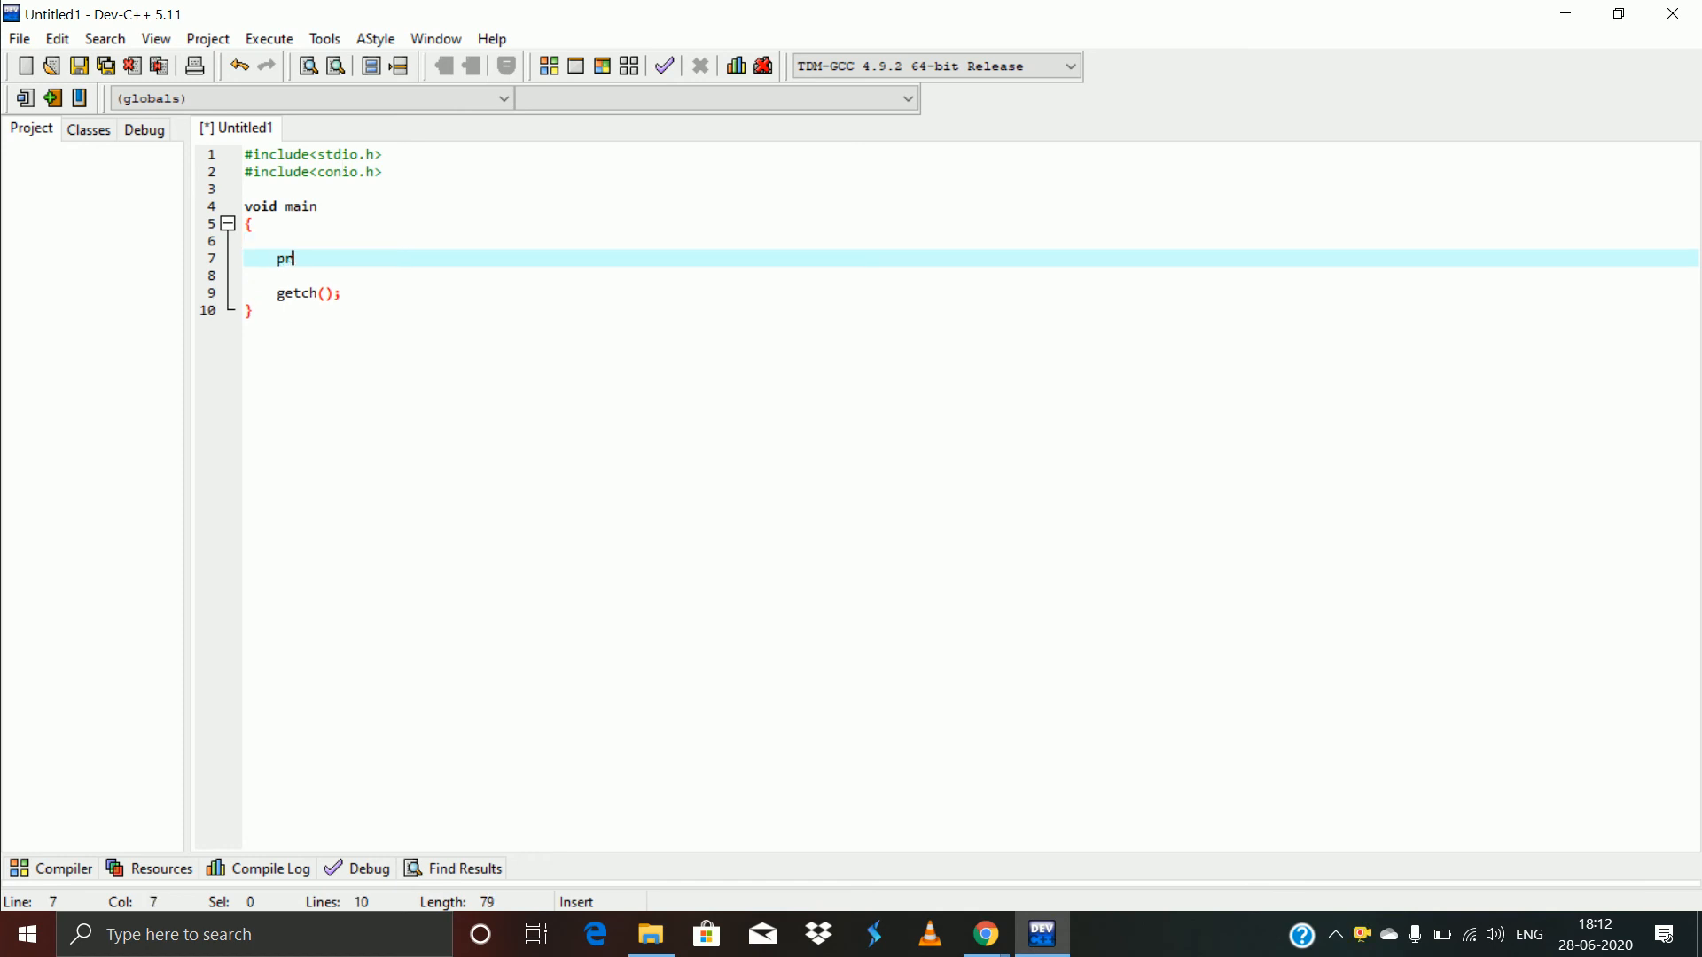
text(intf())
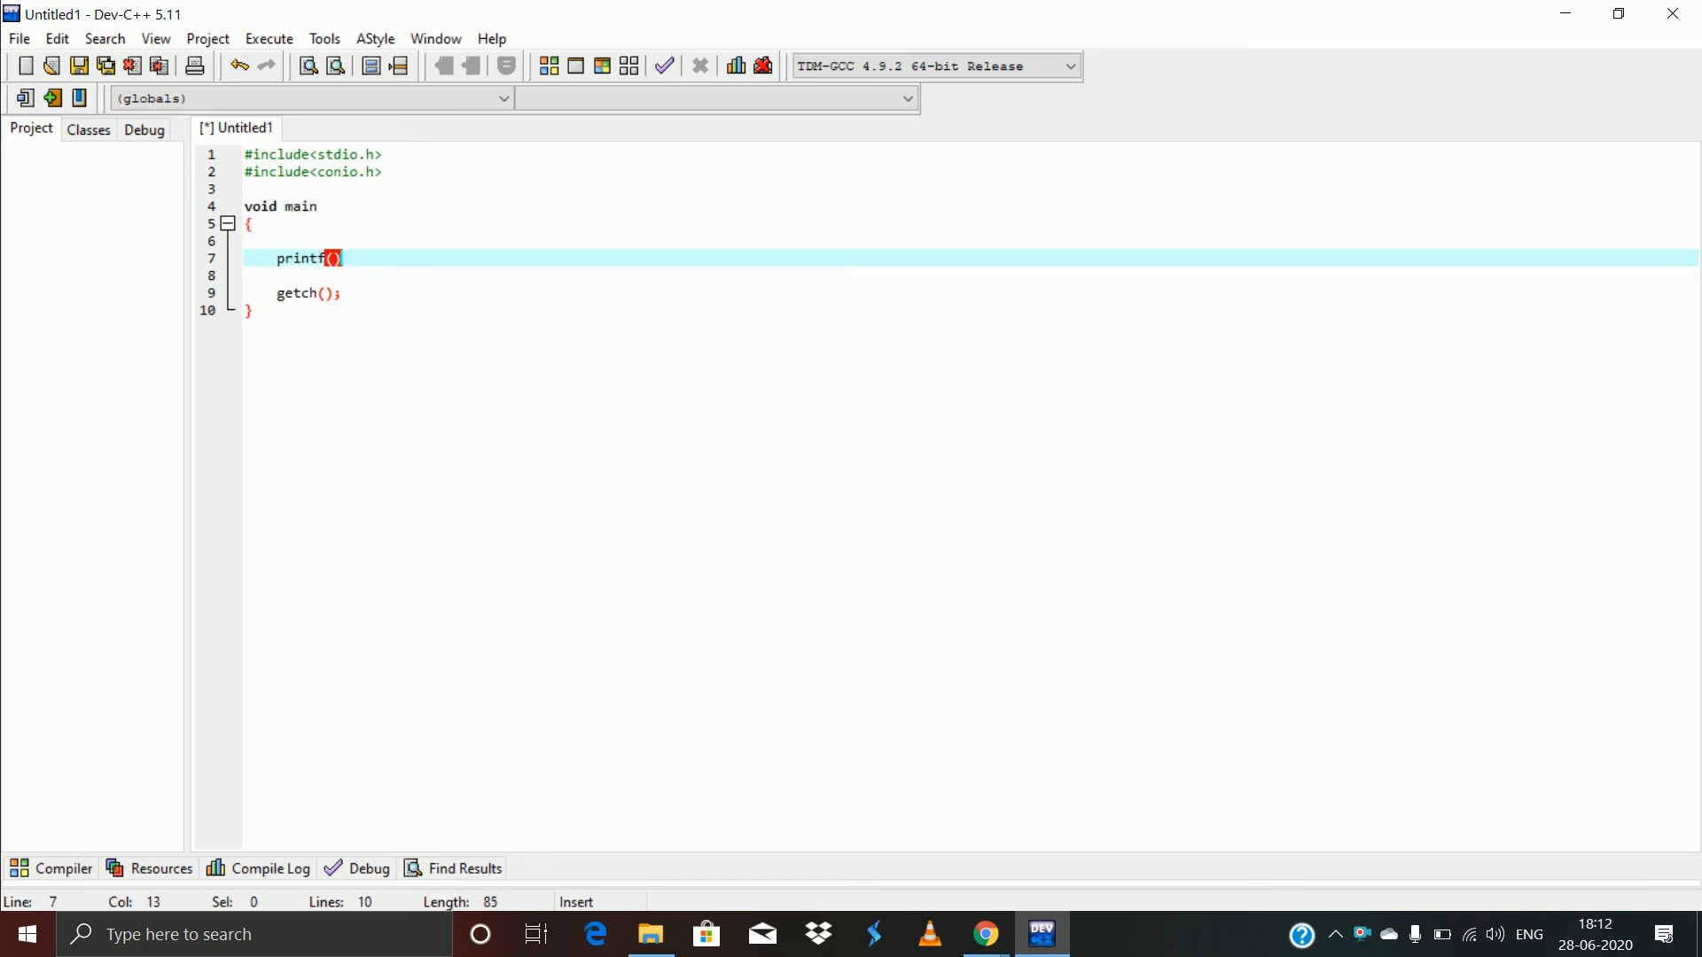
text(;)
text(")
text(Subscribe)
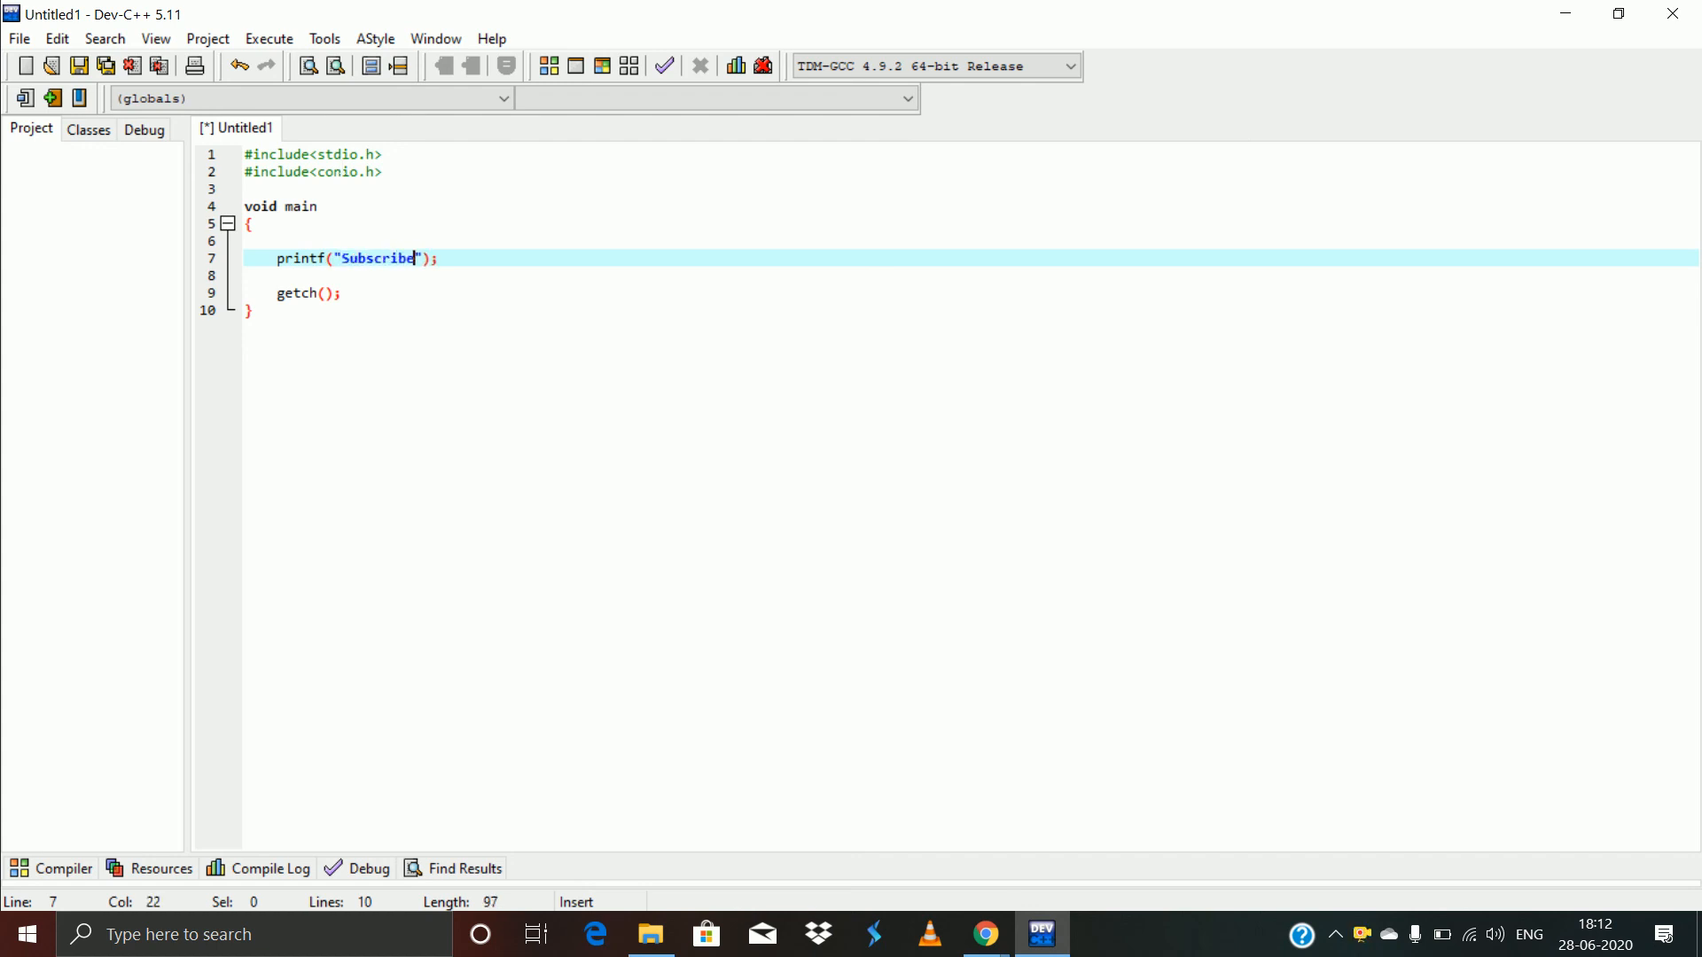
text( To Logical Programming)
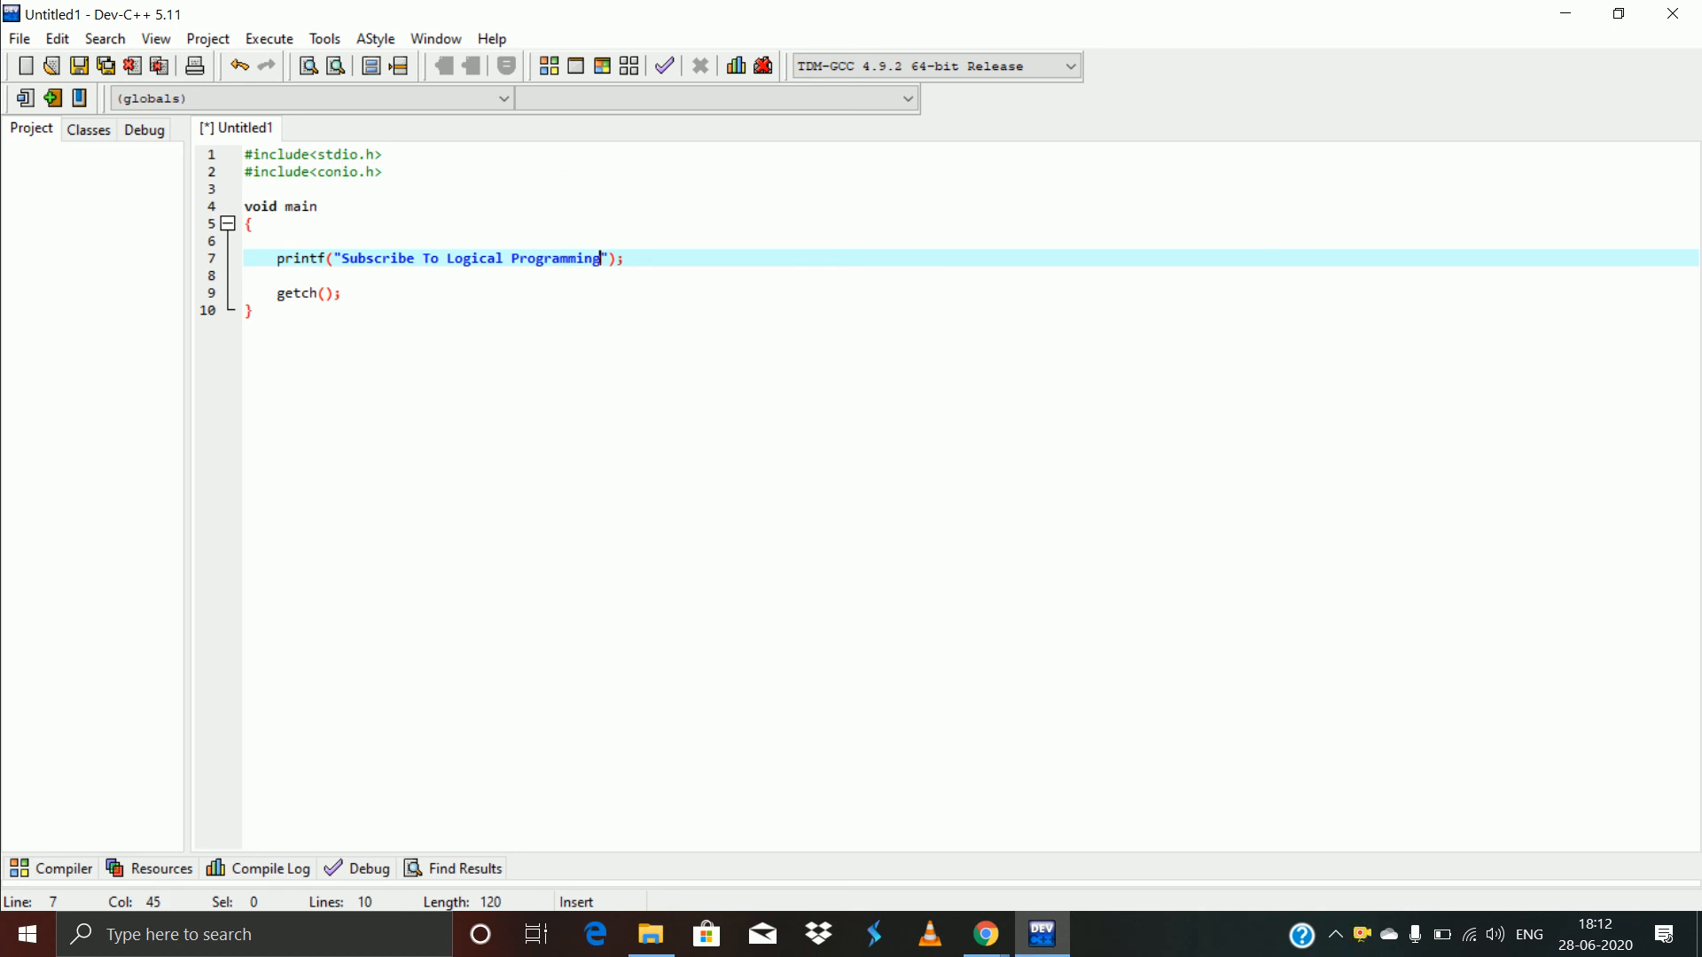
click(254, 224)
- Save the program as First.c, replacing the existing file of that name
key(ctrl+s)
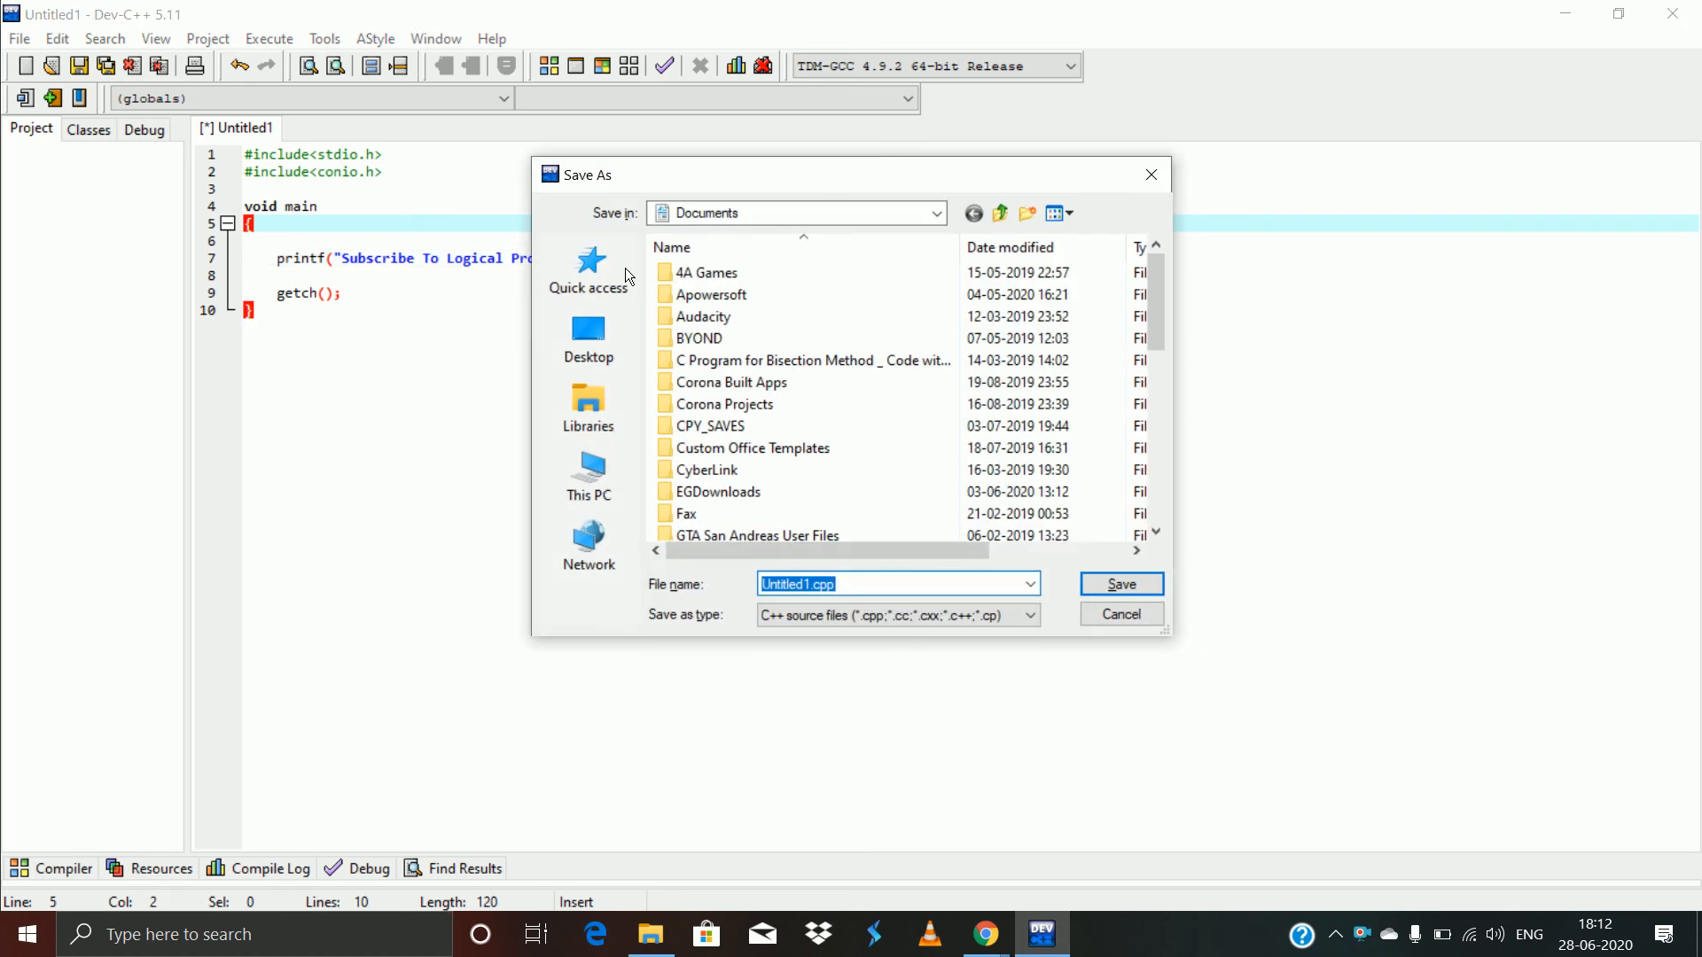
text(Fir)
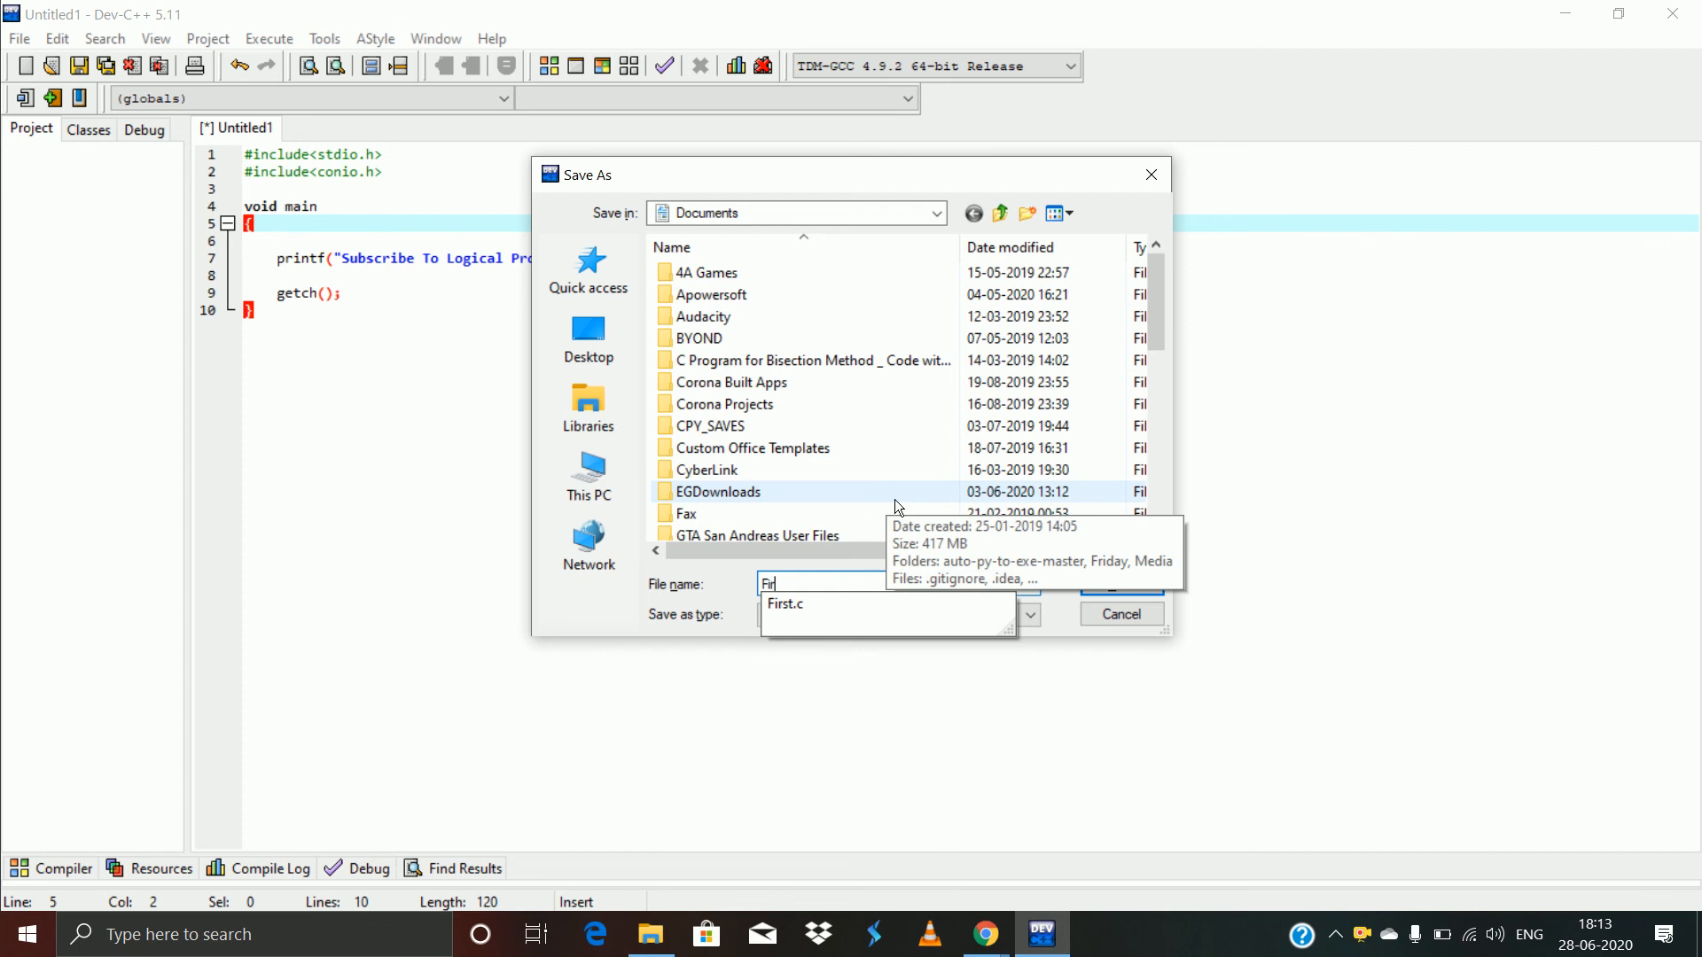
text(st.c)
key(Return)
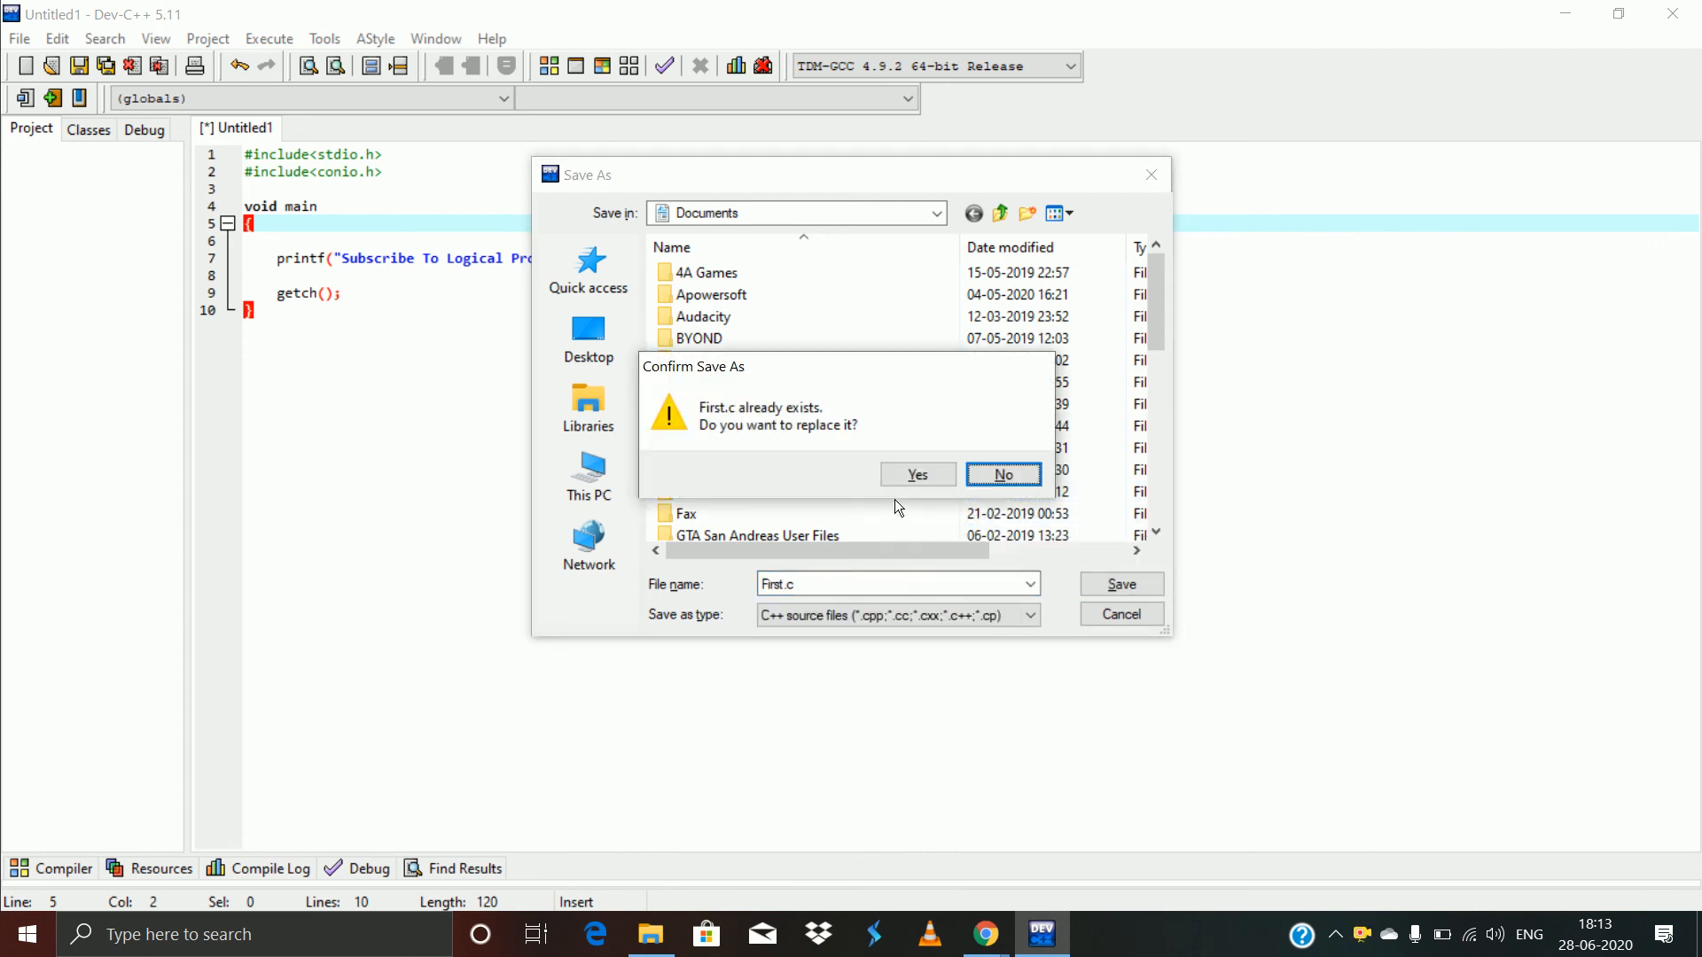
key(Return)
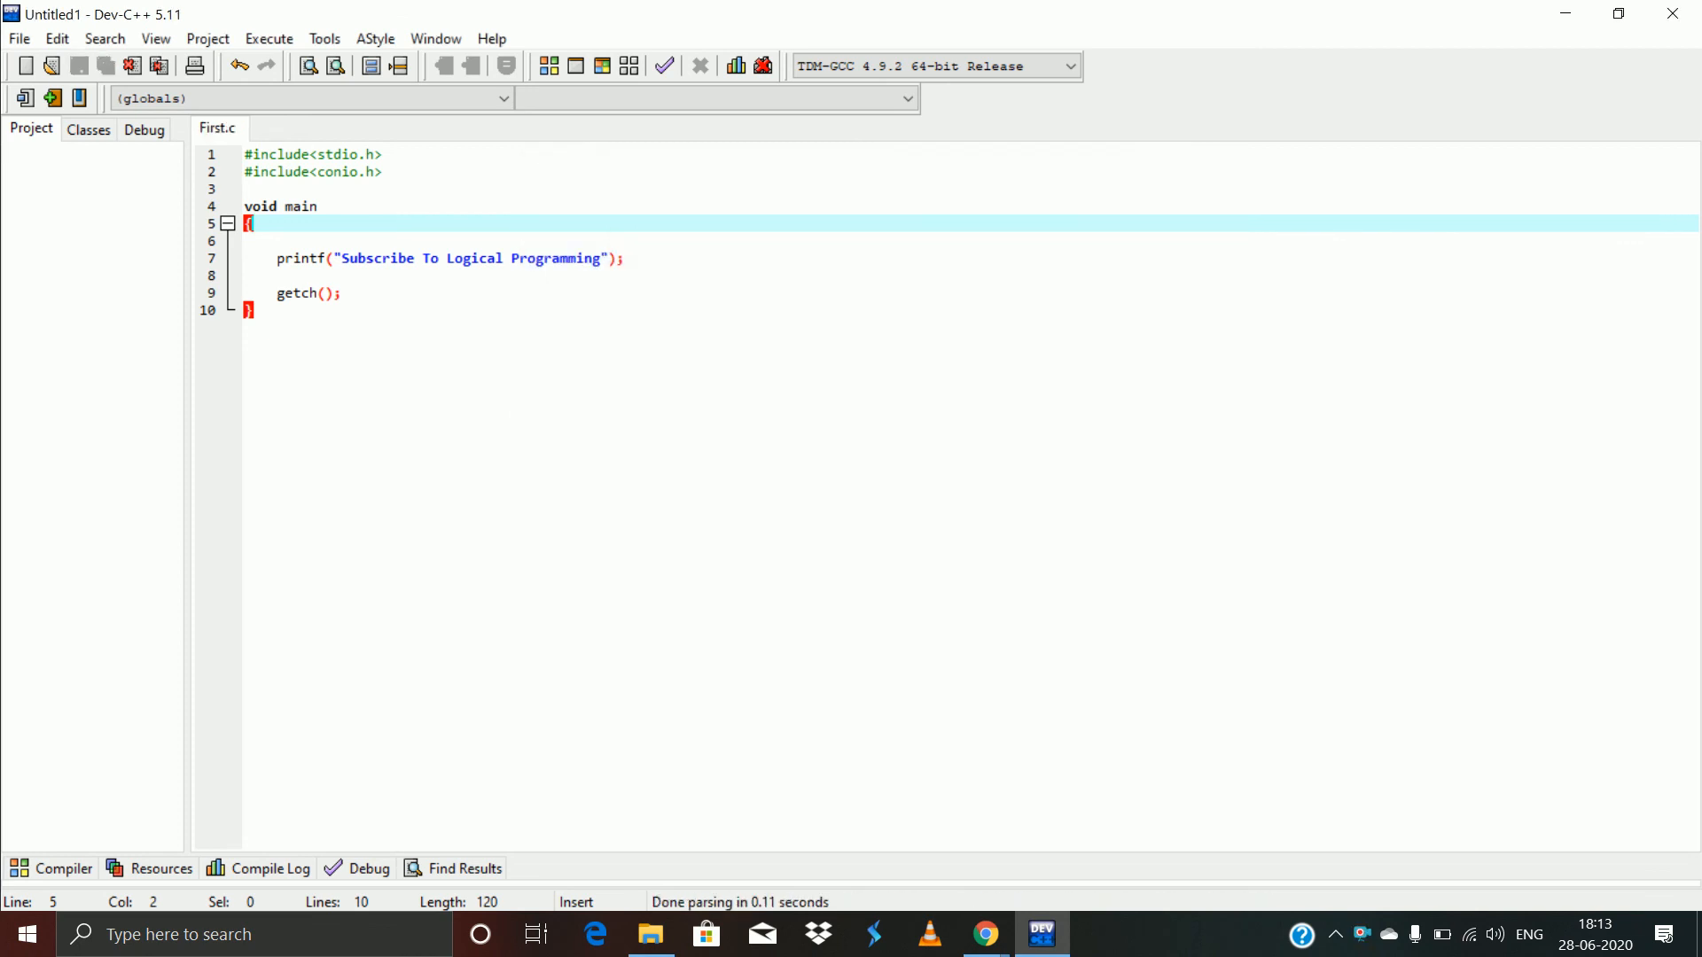
- Compile the program and fix the line 5 error by adding () after void main
click(269, 41)
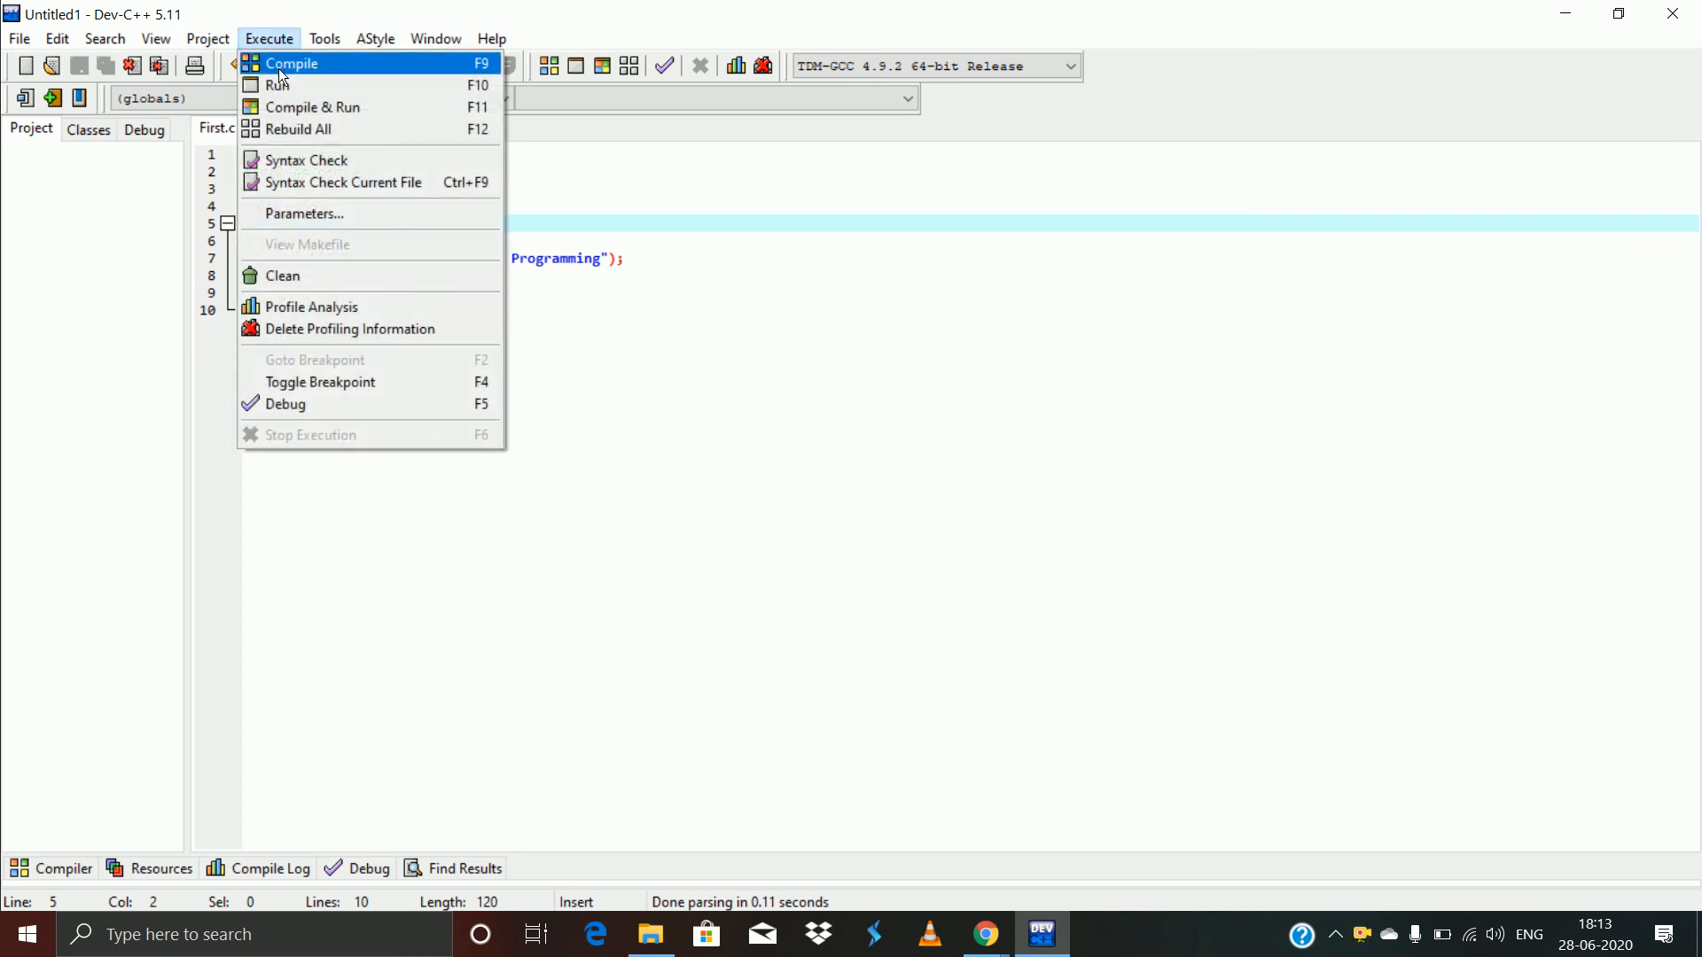
click(278, 69)
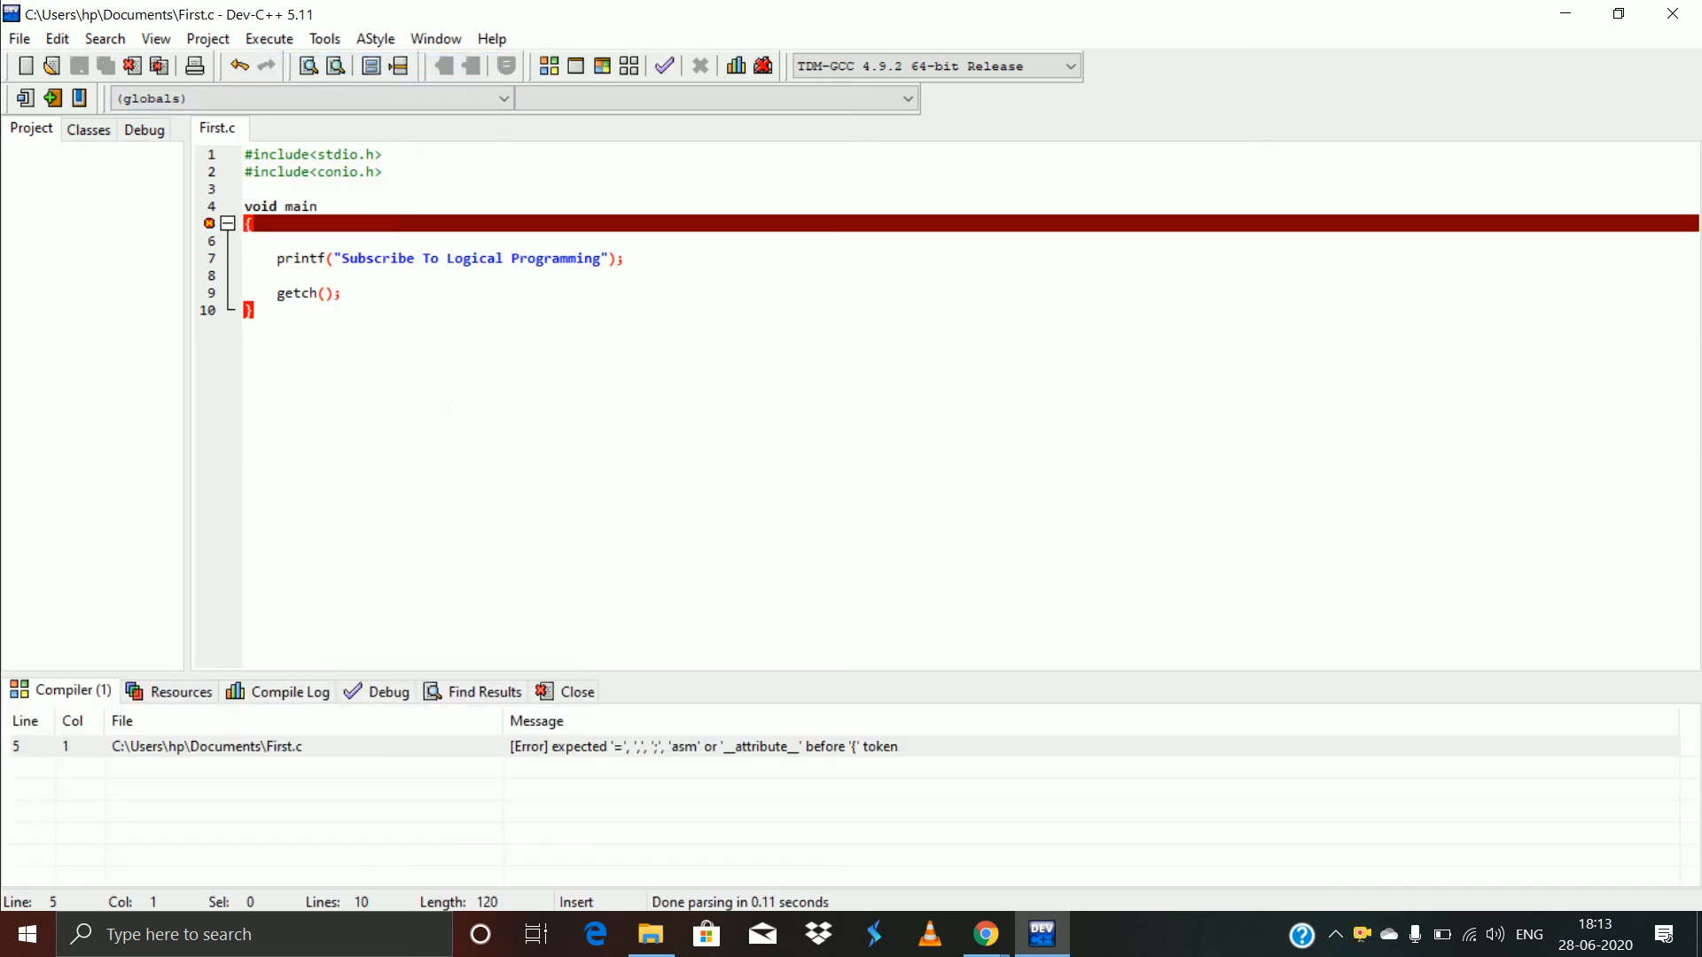
click(341, 213)
text(())
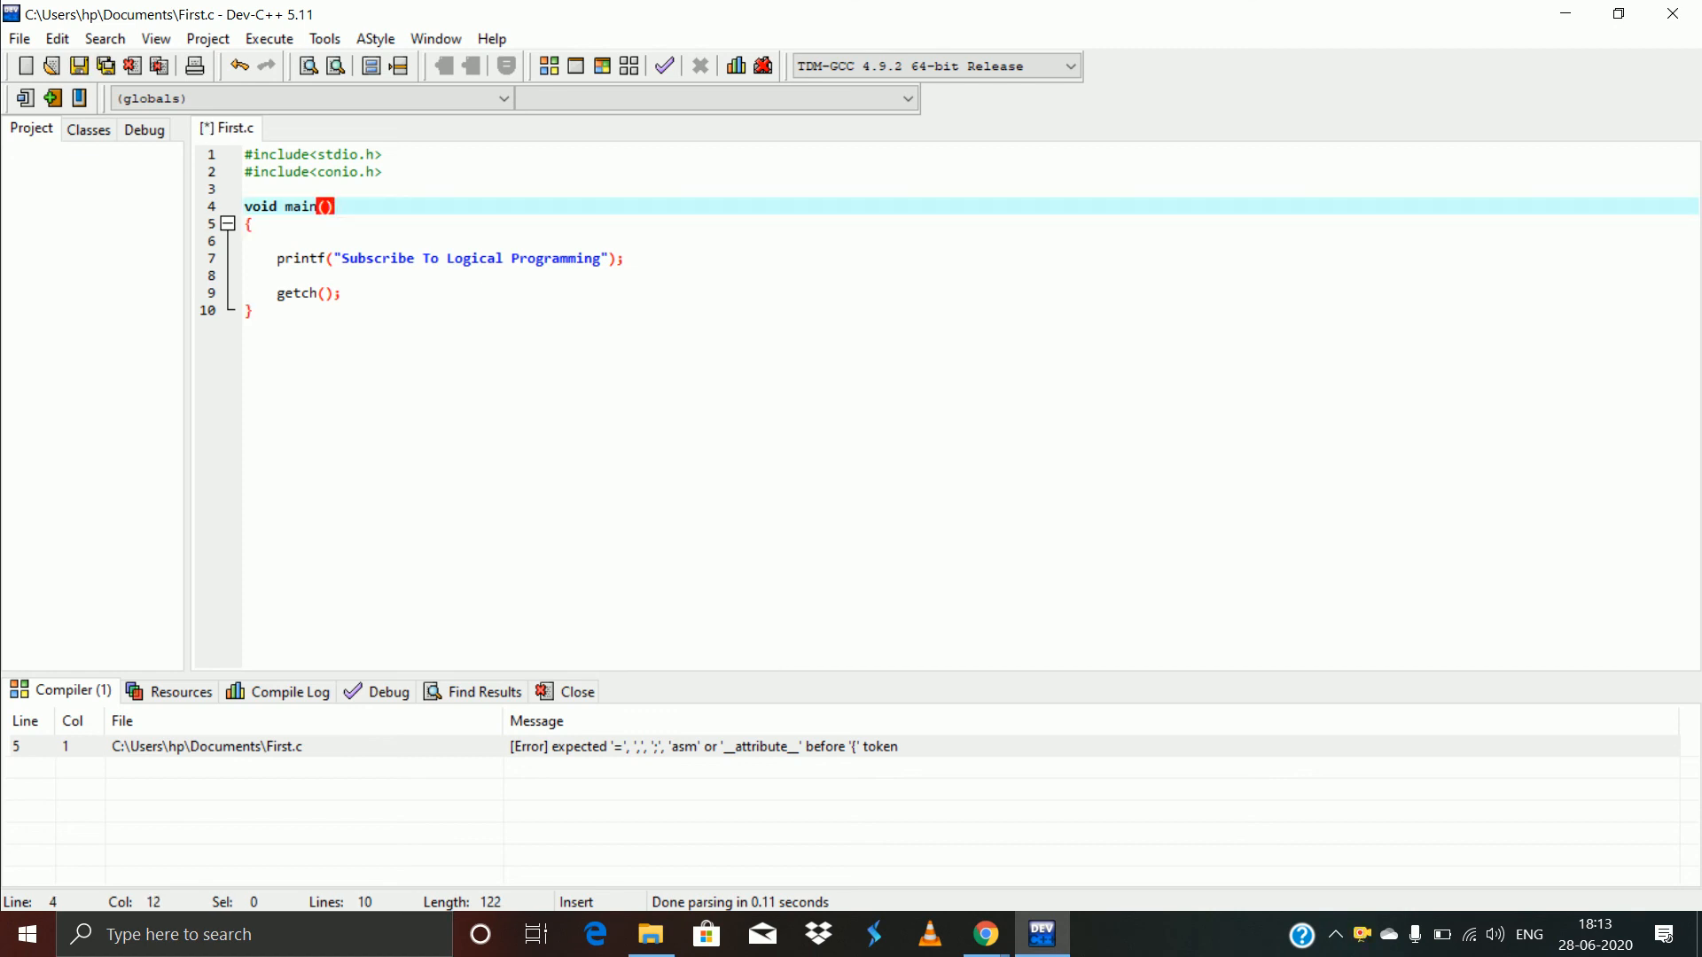
- Recompile First.c with 0 errors and run the resulting First.exe
click(270, 39)
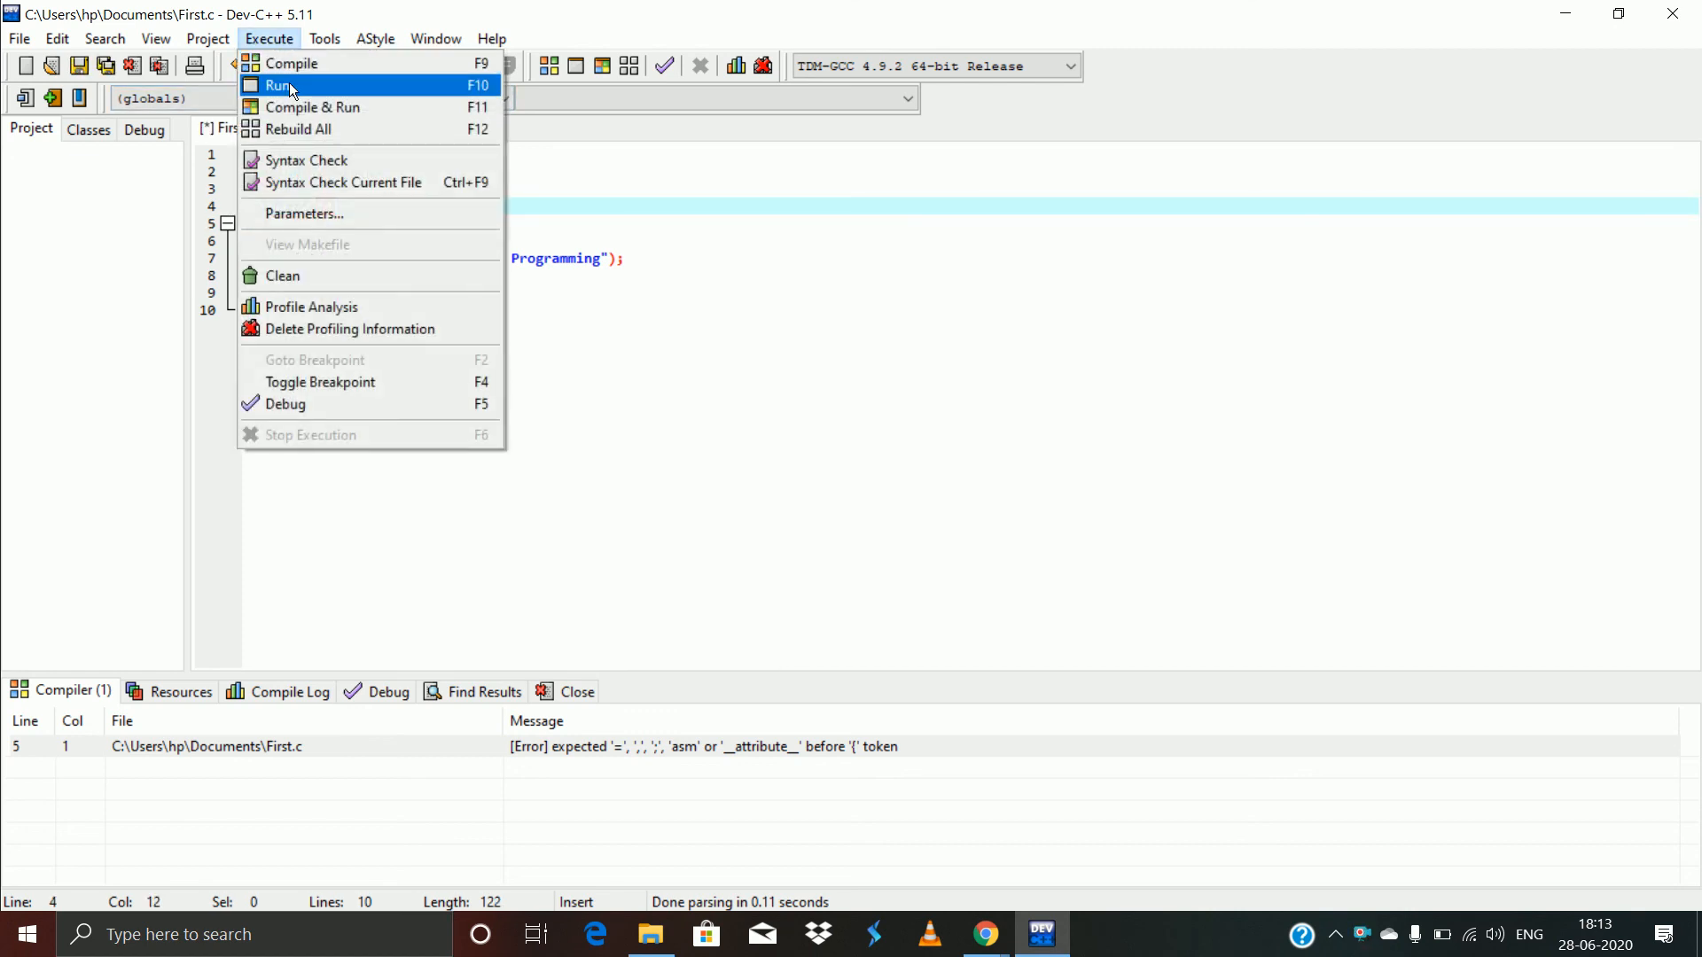
click(290, 69)
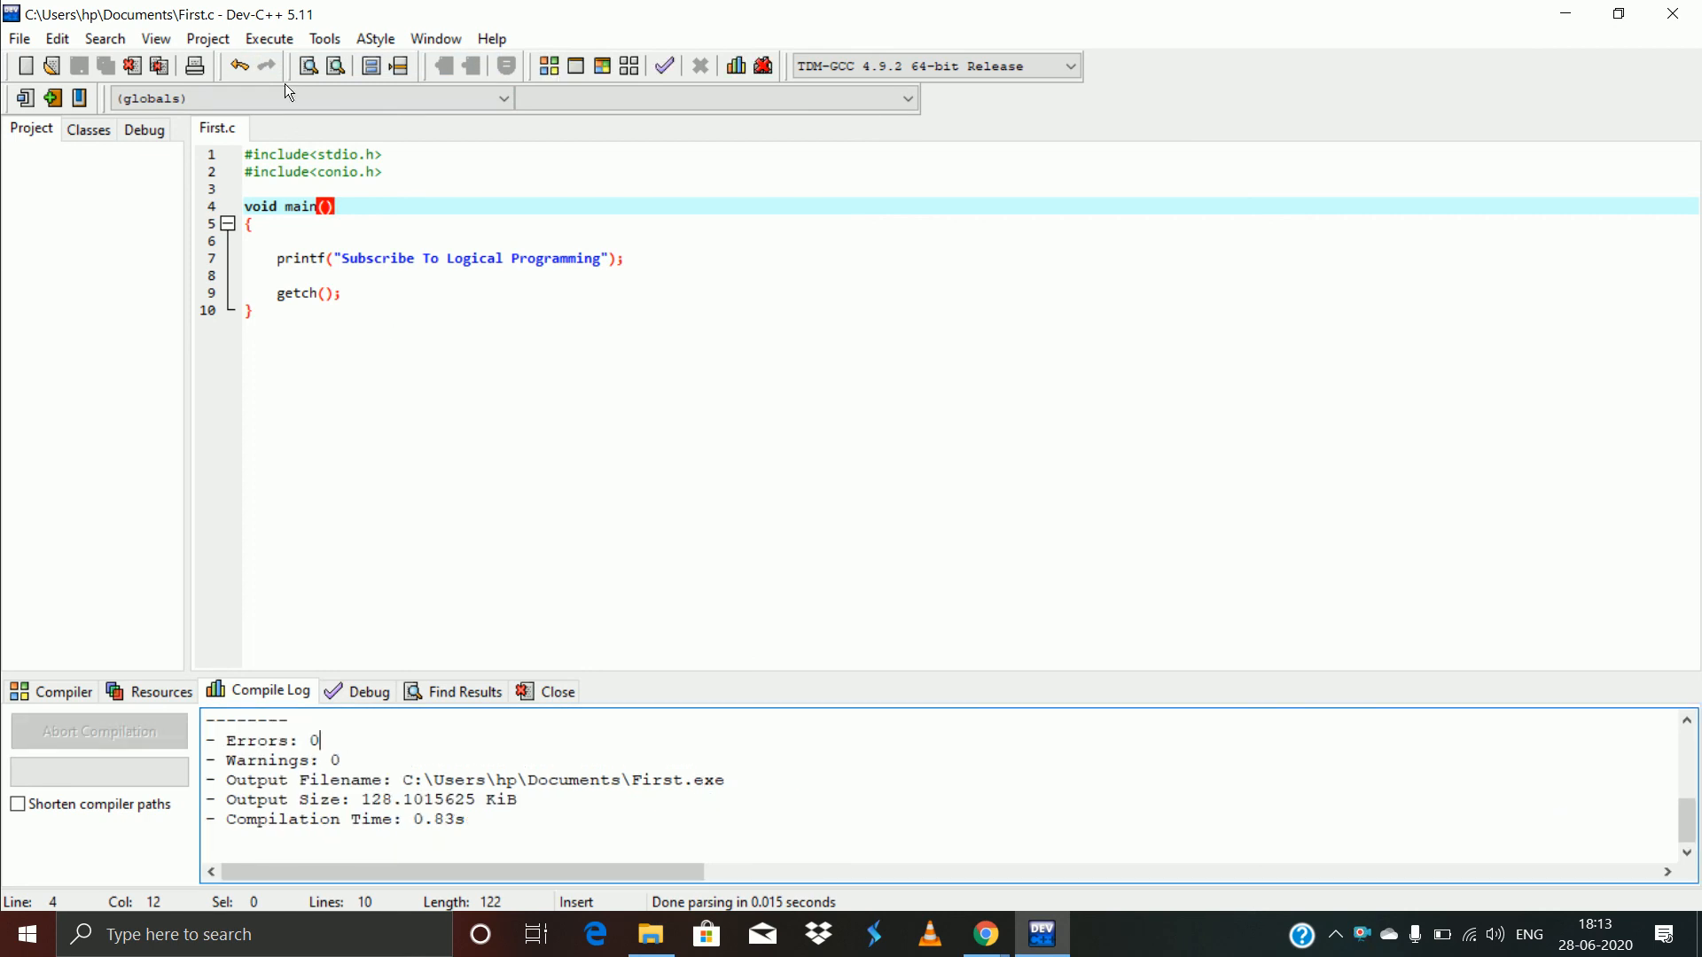
click(271, 38)
click(293, 100)
- Check the "Subscribe To Logical Programming" output, close the console, and return to First.c
click(229, 89)
click(369, 91)
click(238, 91)
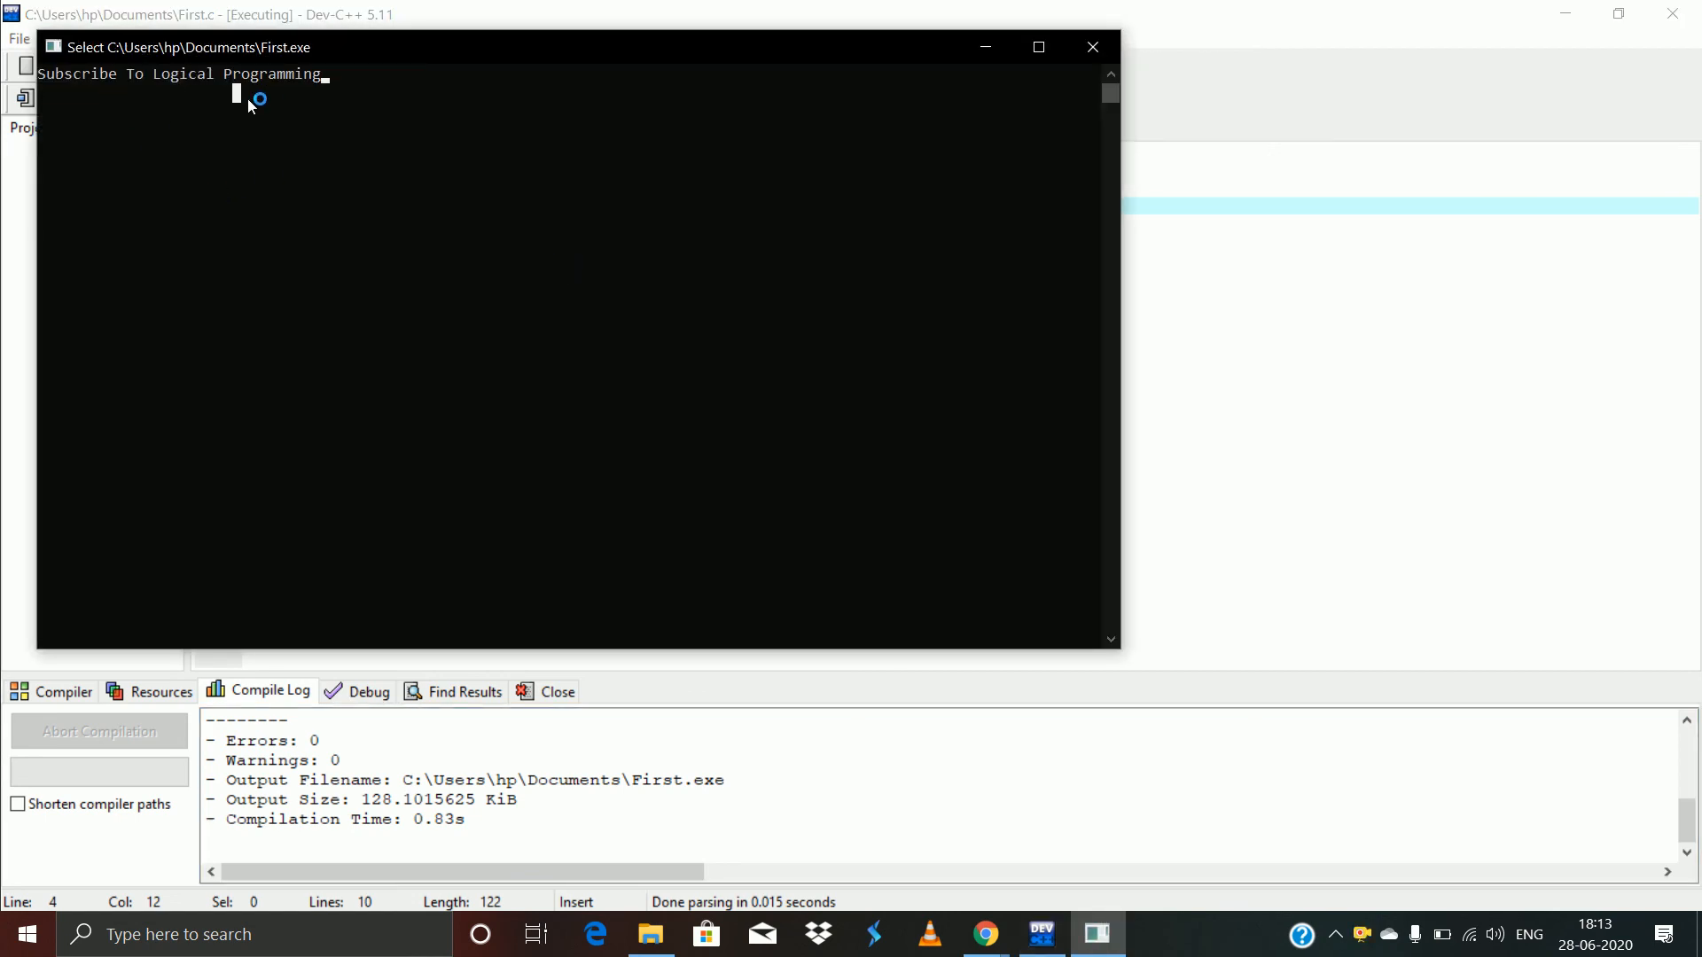
click(1103, 60)
click(676, 297)
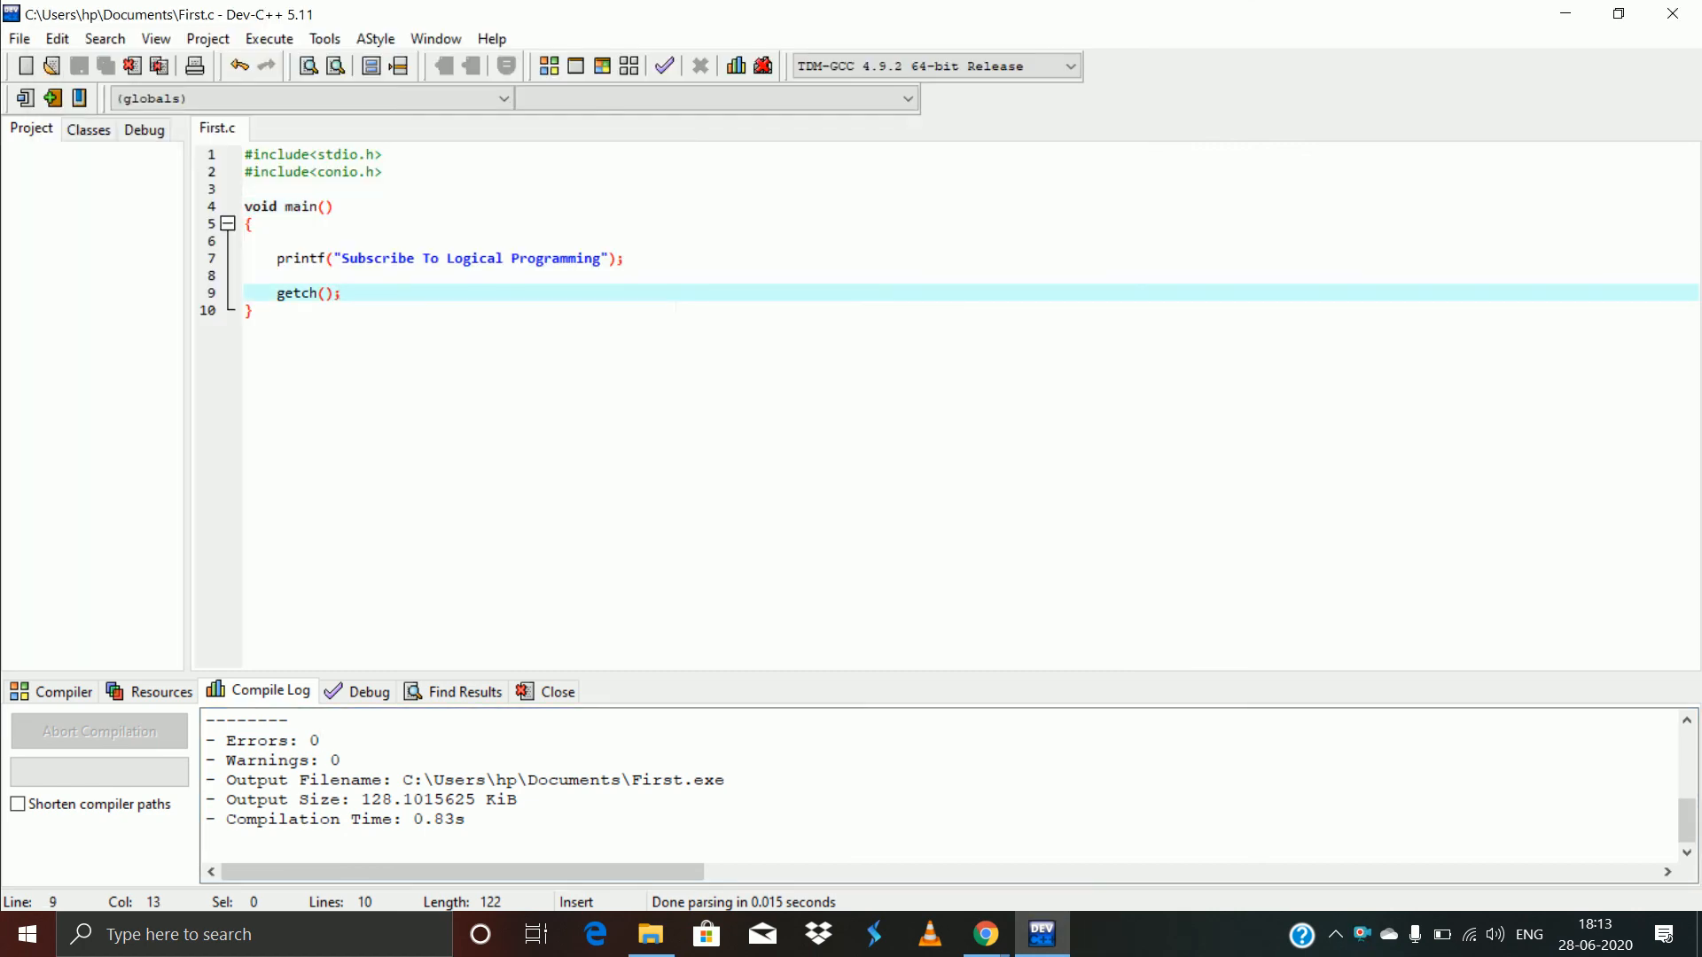